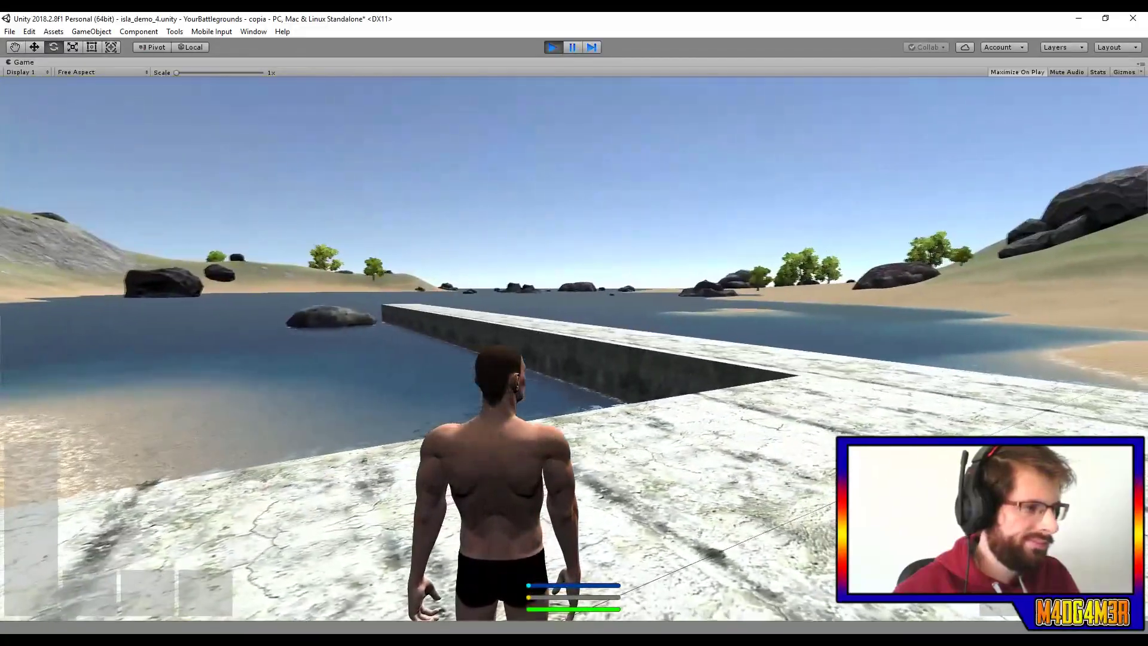
Step: Walk the character with W toward the stairs by the pier
key(w)
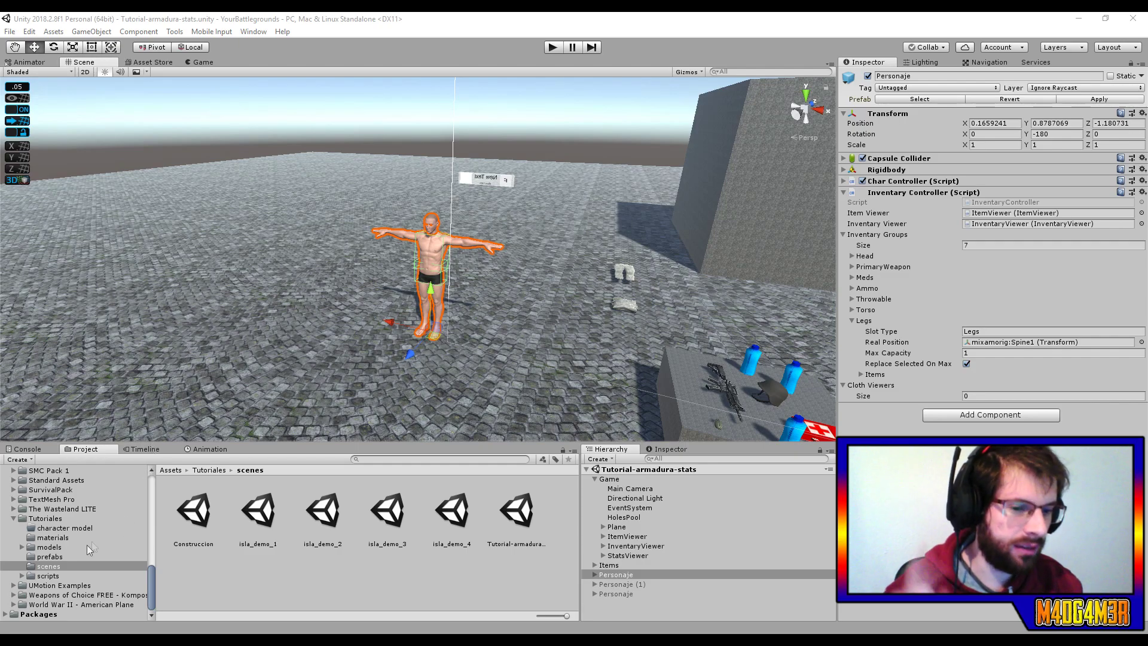
Step: Drag the Game object into the prefabs folder as Game.prefab, then select and delete it
click(70, 557)
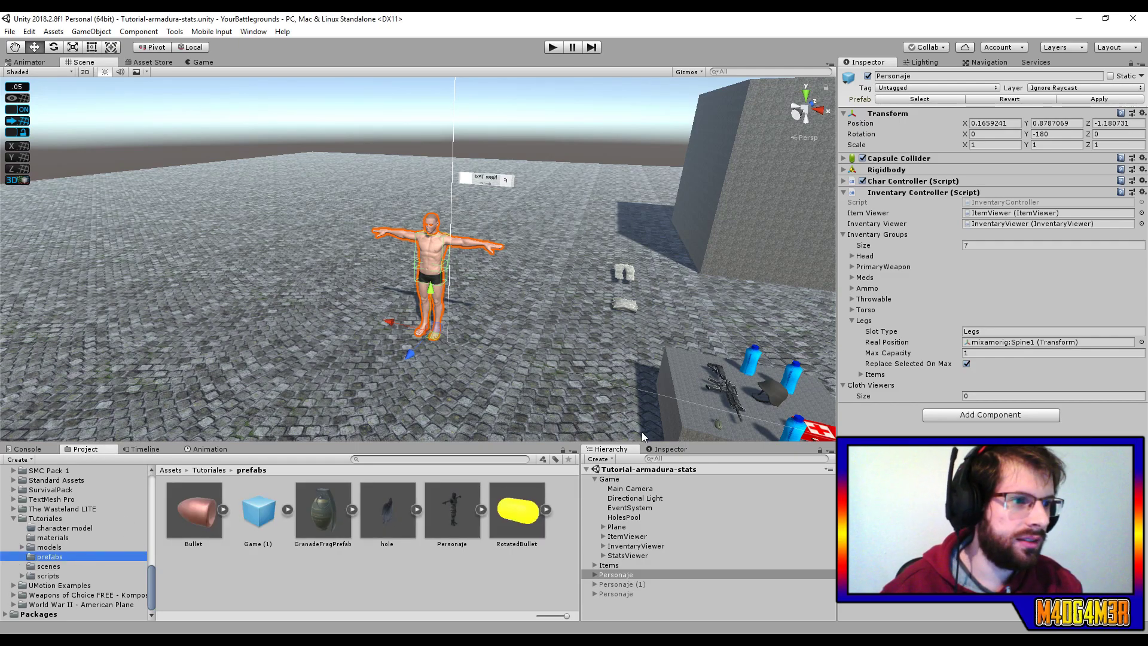
click(619, 480)
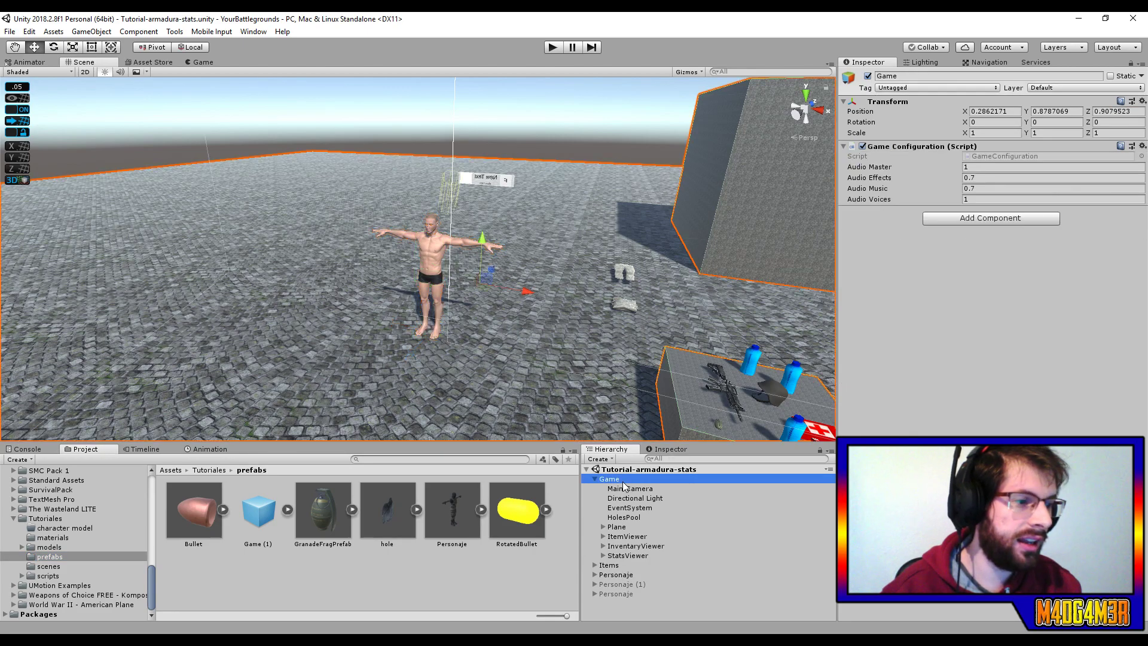
click(595, 480)
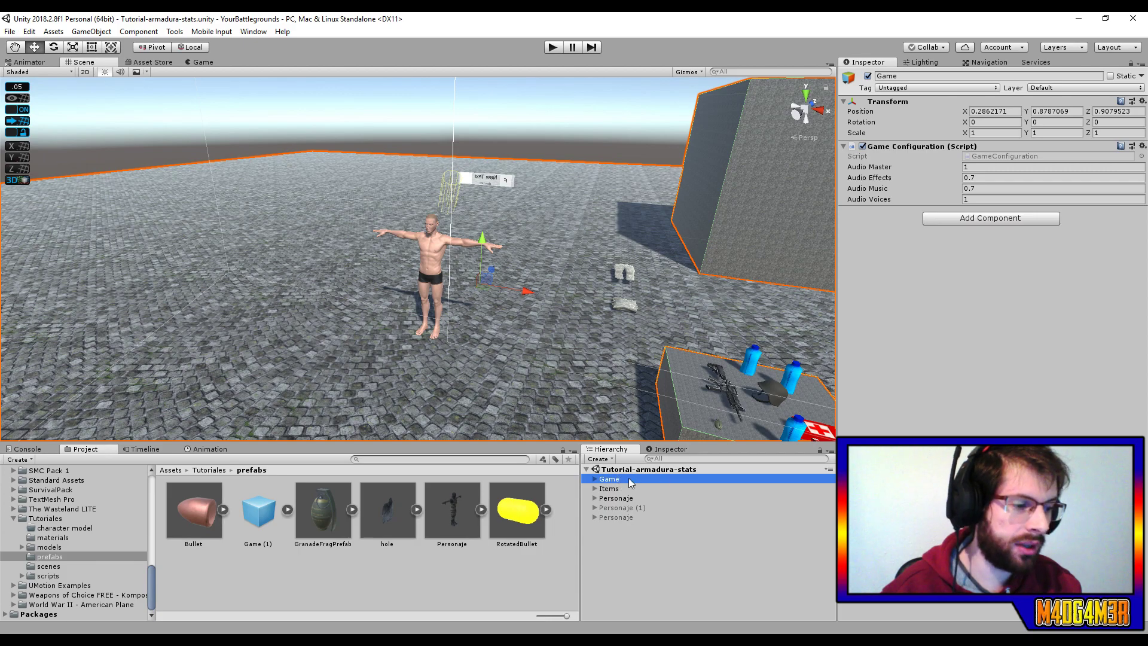
drag(640, 481, 341, 577)
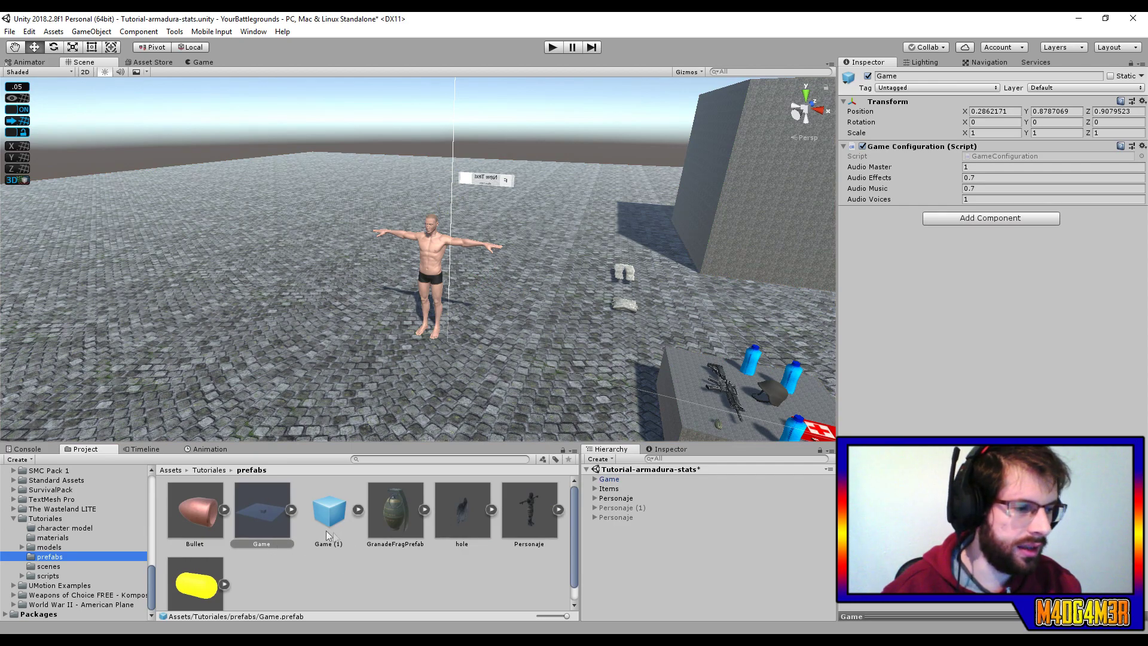
click(293, 507)
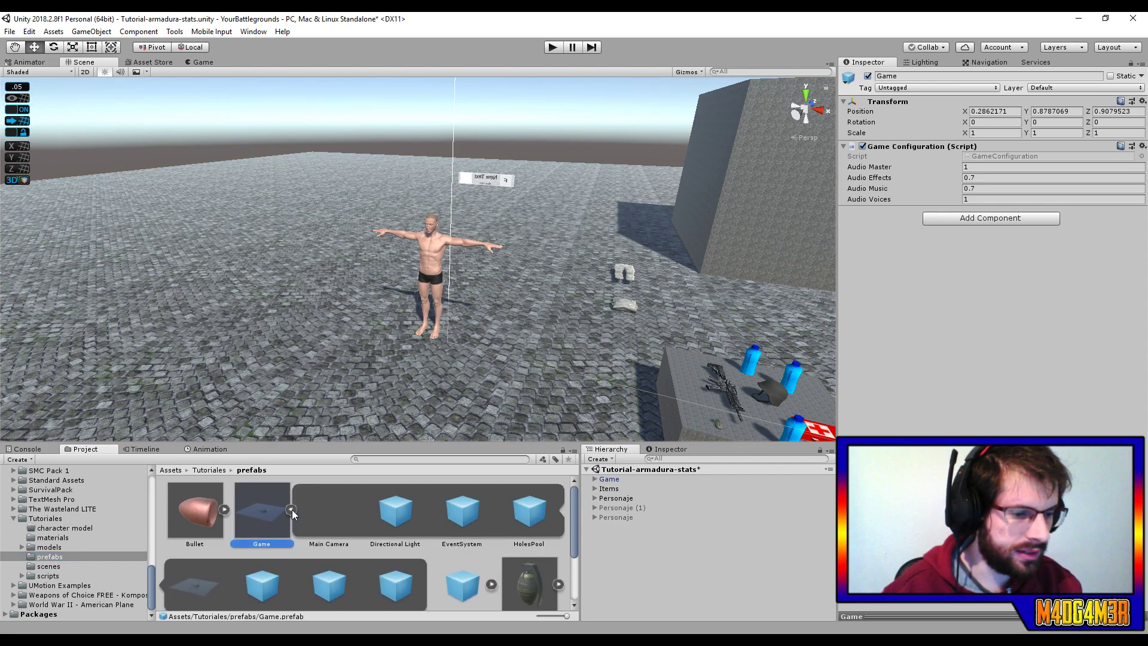
key(Delete)
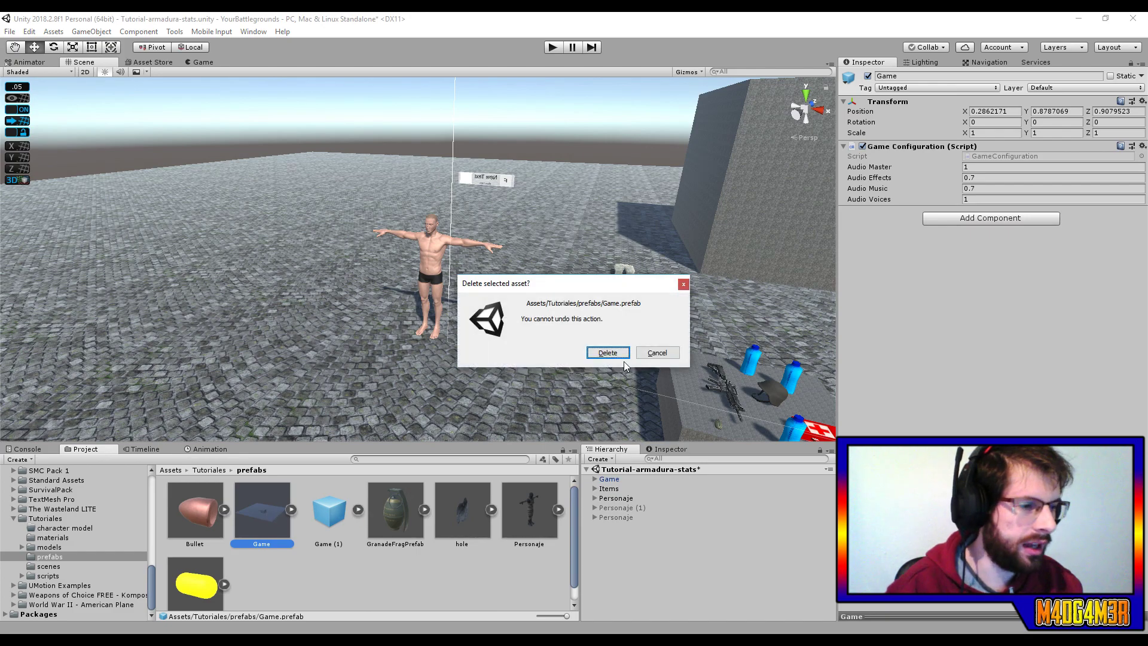
Step: Confirm deleting Game.prefab and move Plane out of Game to the scene root
click(606, 352)
click(595, 479)
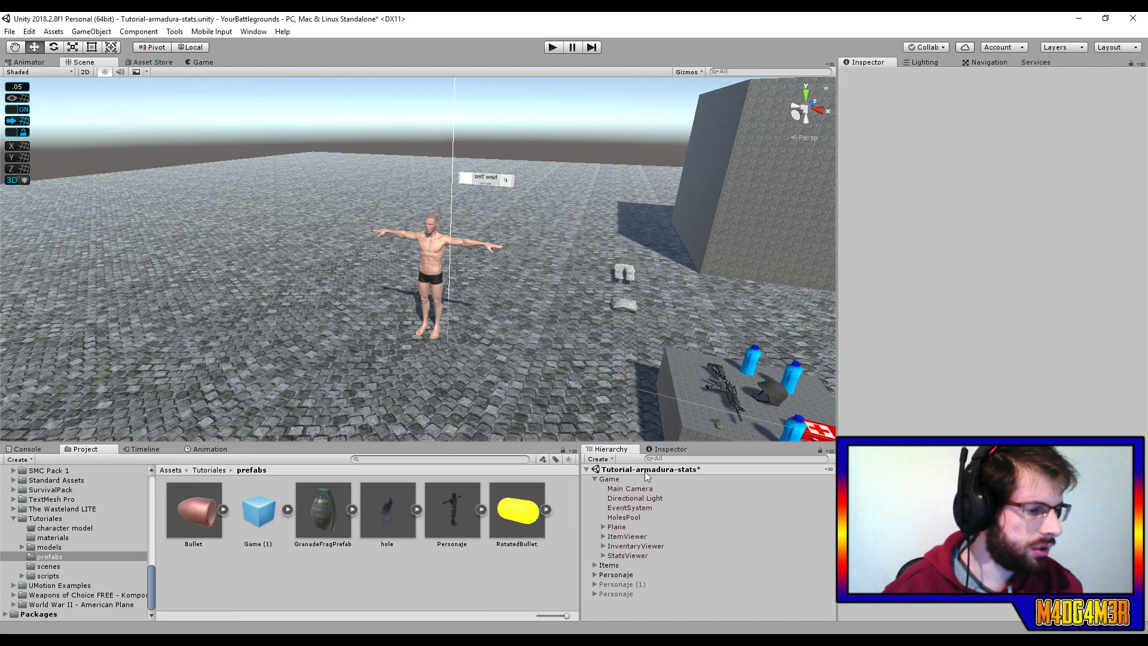
click(603, 527)
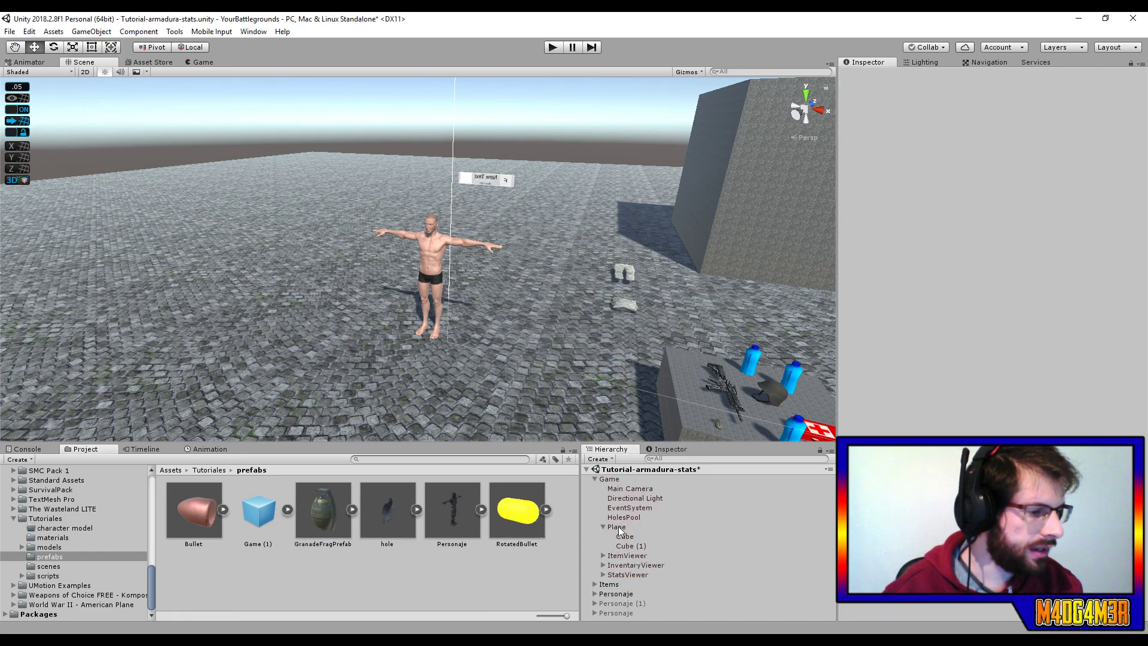
click(603, 526)
drag(617, 526, 597, 475)
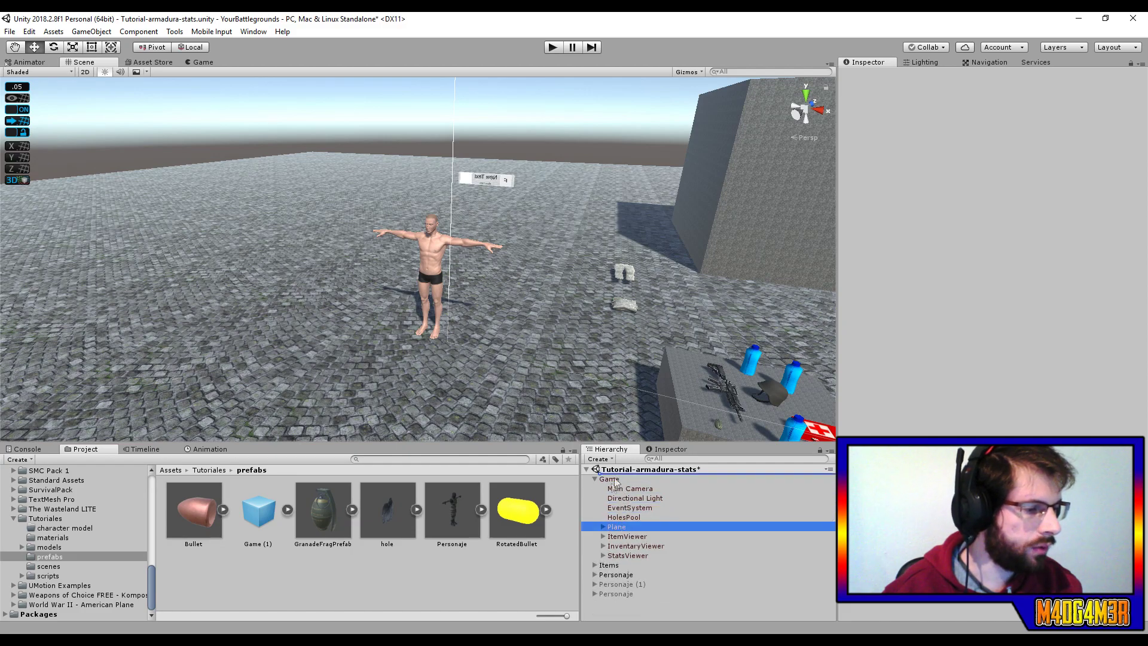
Step: Move Directional Light out of Game to the scene root below Plane
click(596, 488)
click(618, 488)
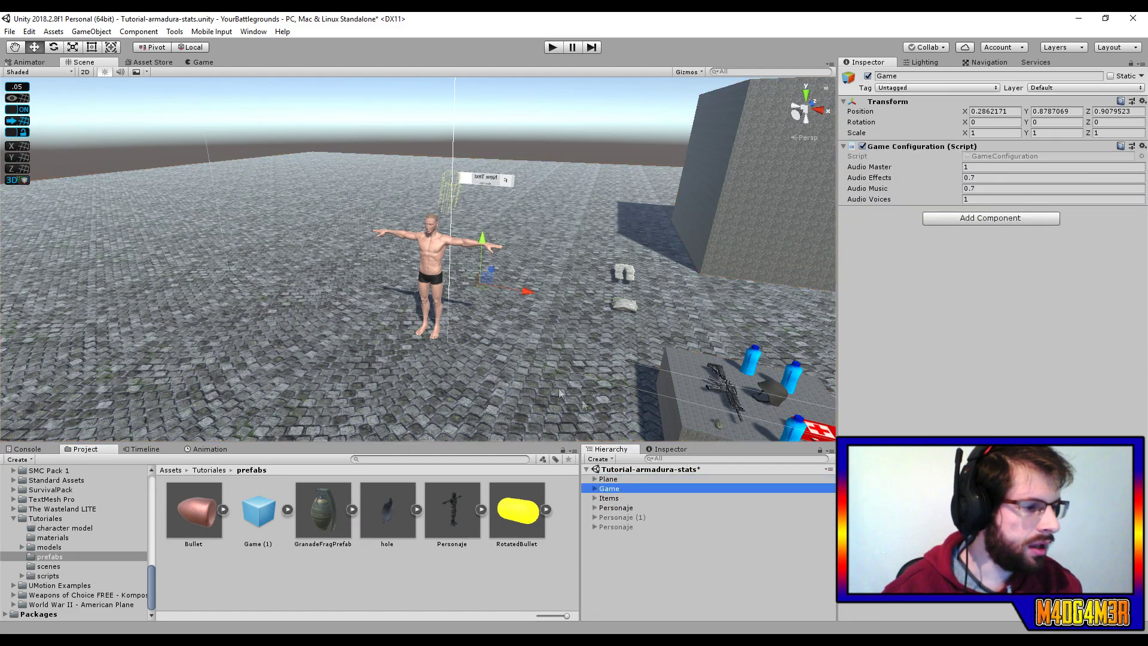
click(595, 489)
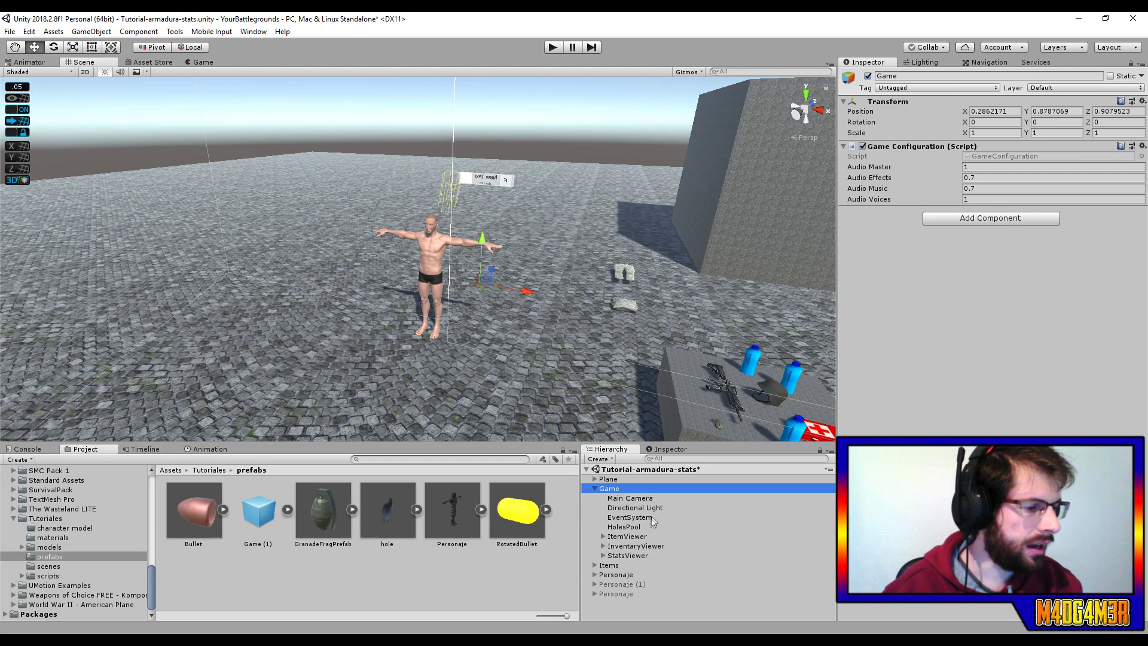
click(640, 508)
drag(638, 508, 638, 488)
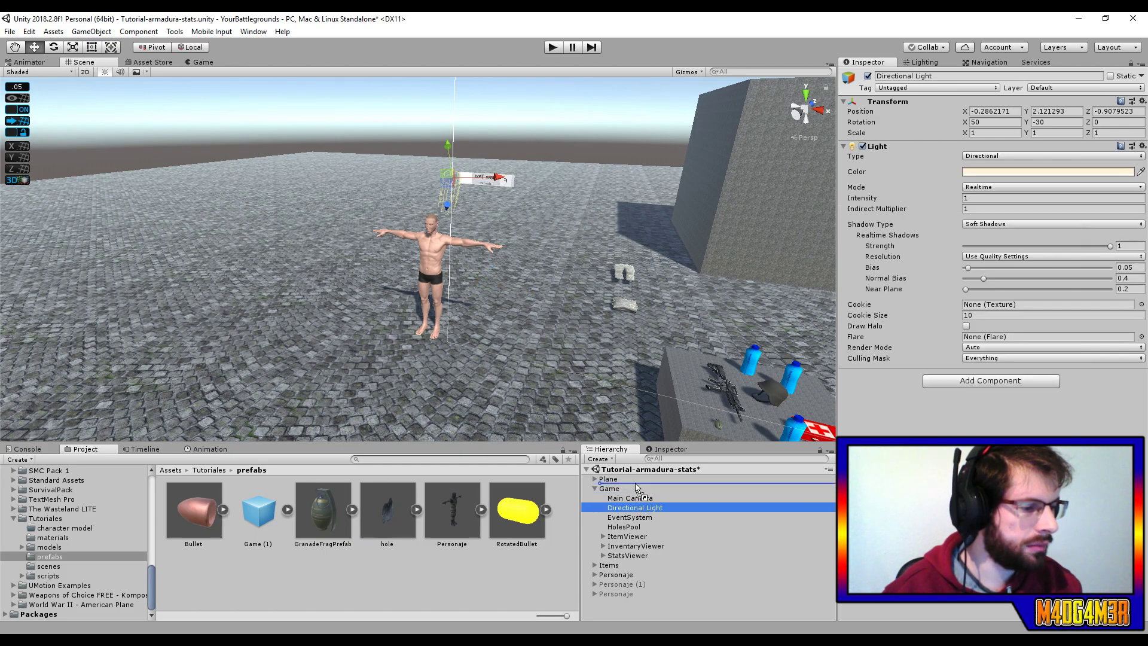
drag(636, 486, 636, 485)
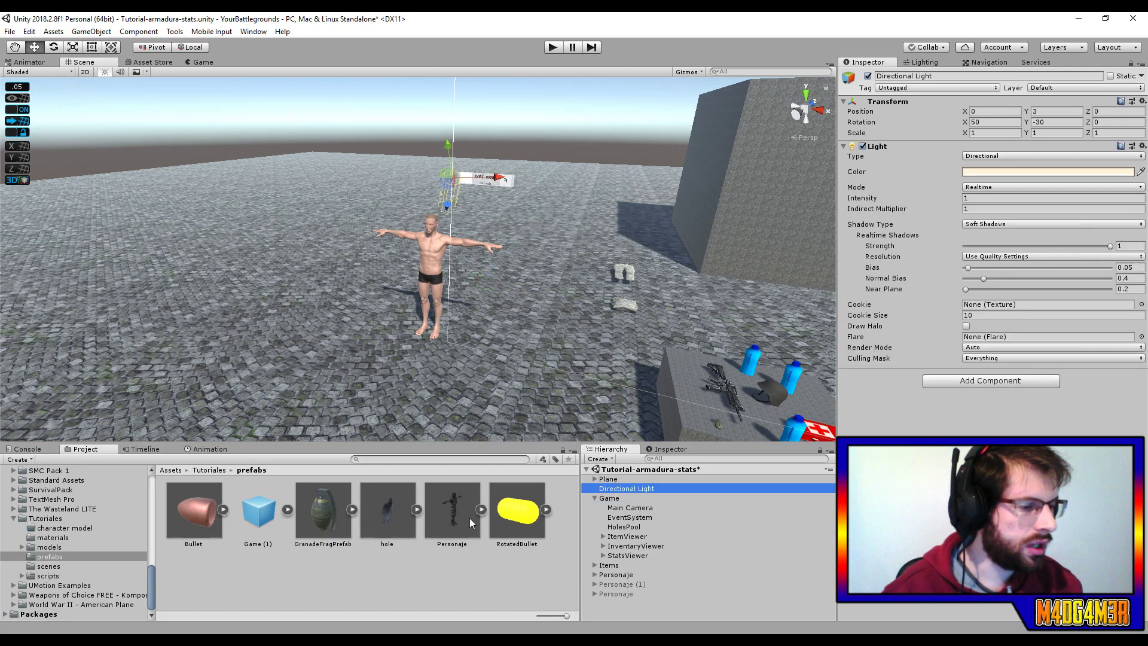
Step: Check EventSystem and resave Game as Game.prefab, now a linked prefab instance
click(635, 517)
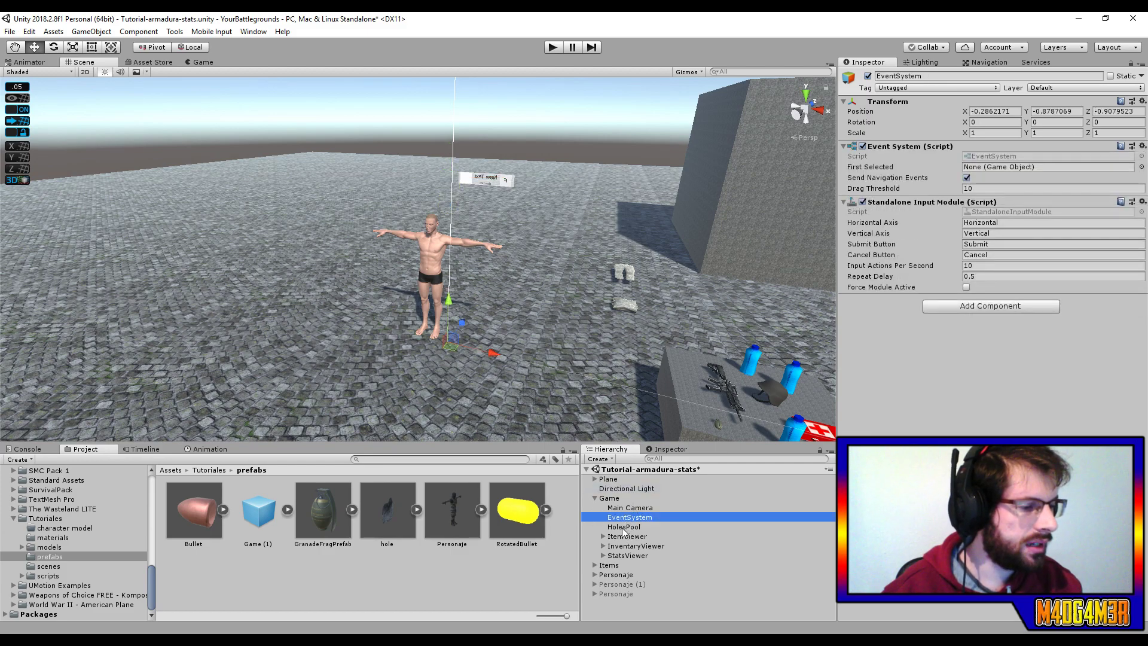
click(601, 498)
click(594, 498)
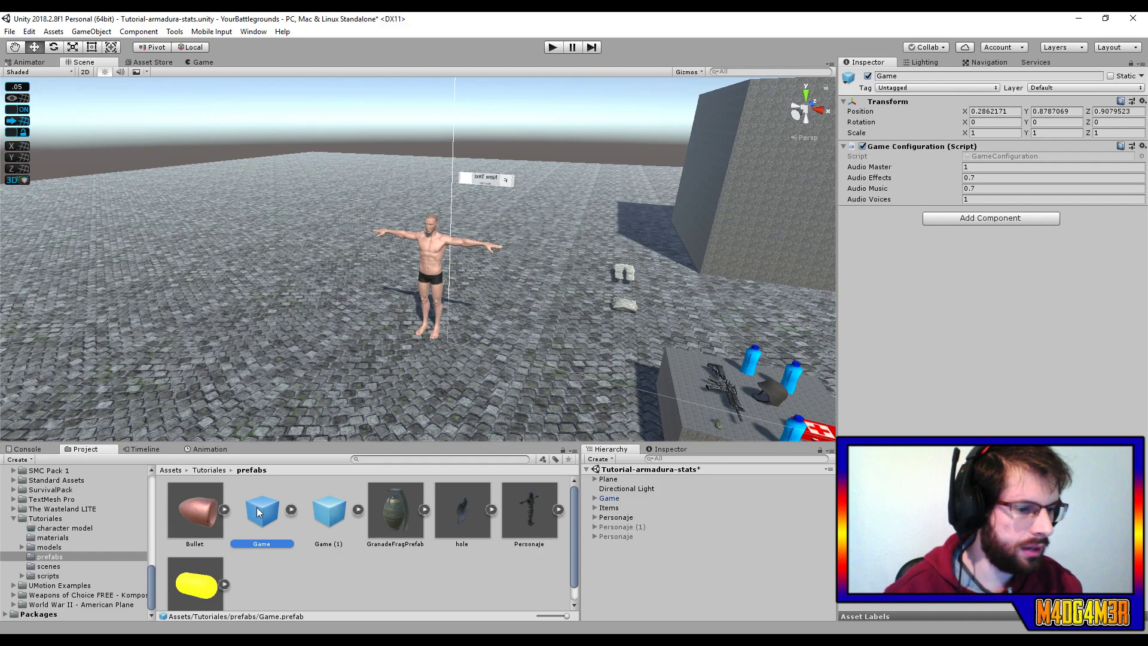
click(608, 499)
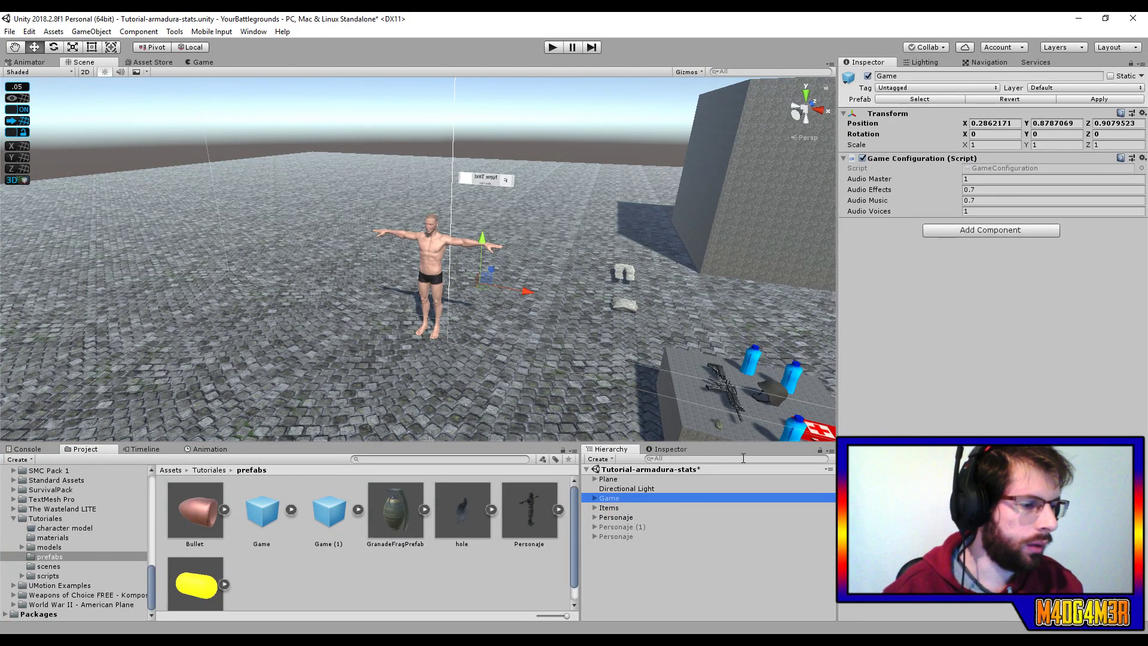
Step: Drag Personaje into the prefabs folder to create Personaje 1.prefab and compare it with Game
drag(623, 518, 268, 582)
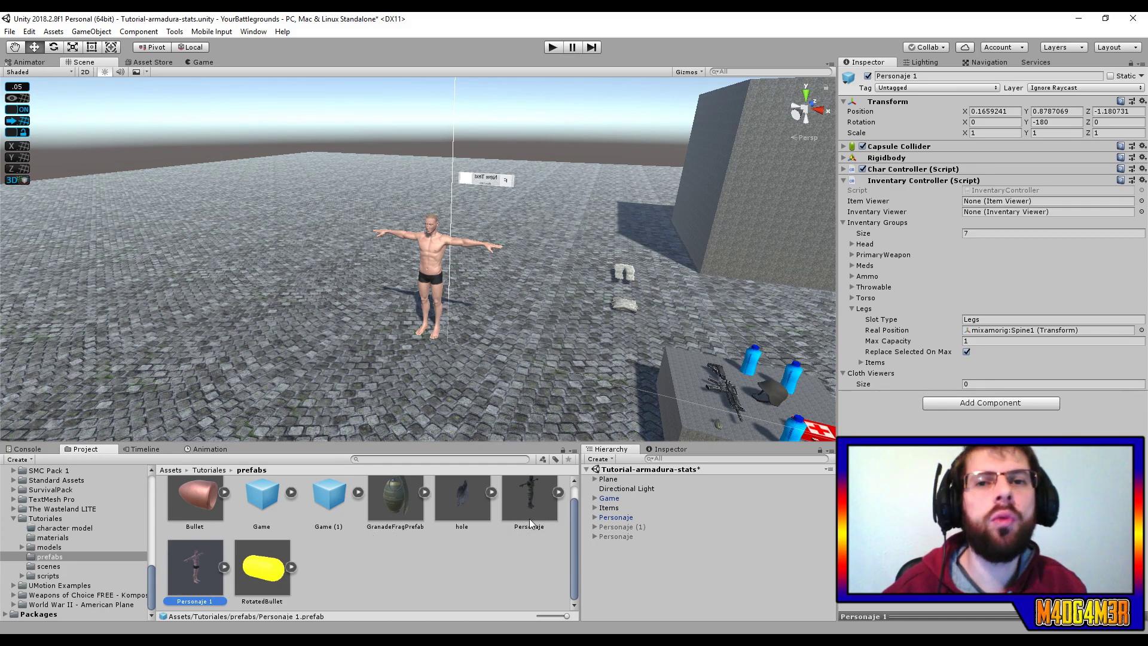
click(266, 491)
click(195, 568)
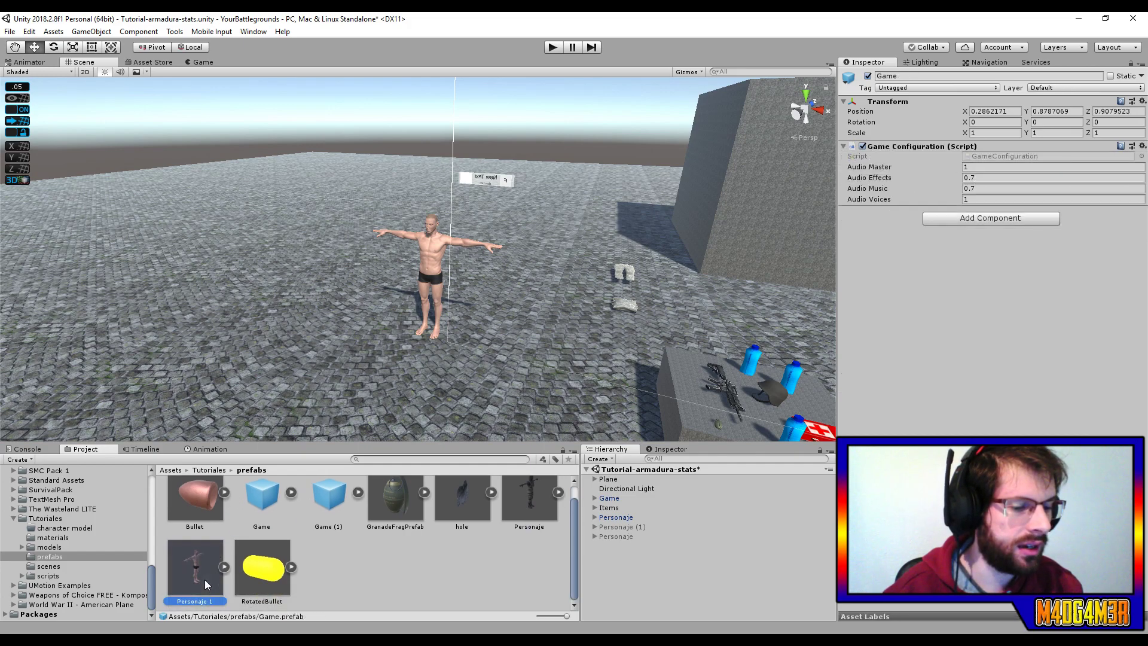
click(67, 568)
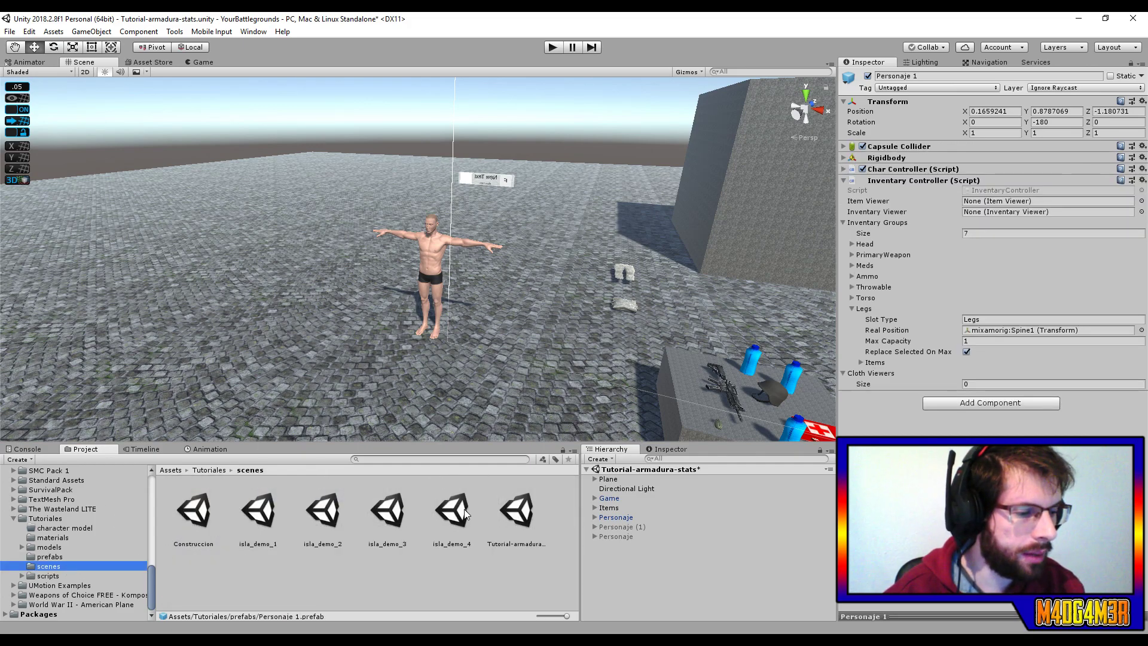
Step: Open isla_demo_4, saving the Tutorial-armadura-stats scene's changes first
double_click(452, 512)
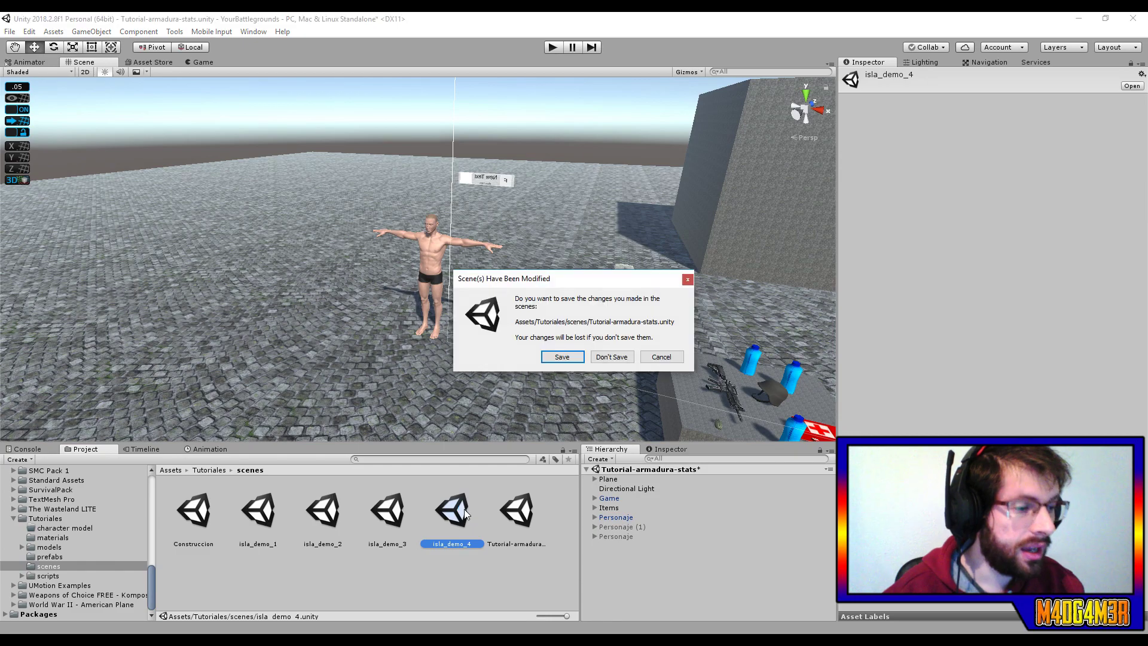
click(562, 357)
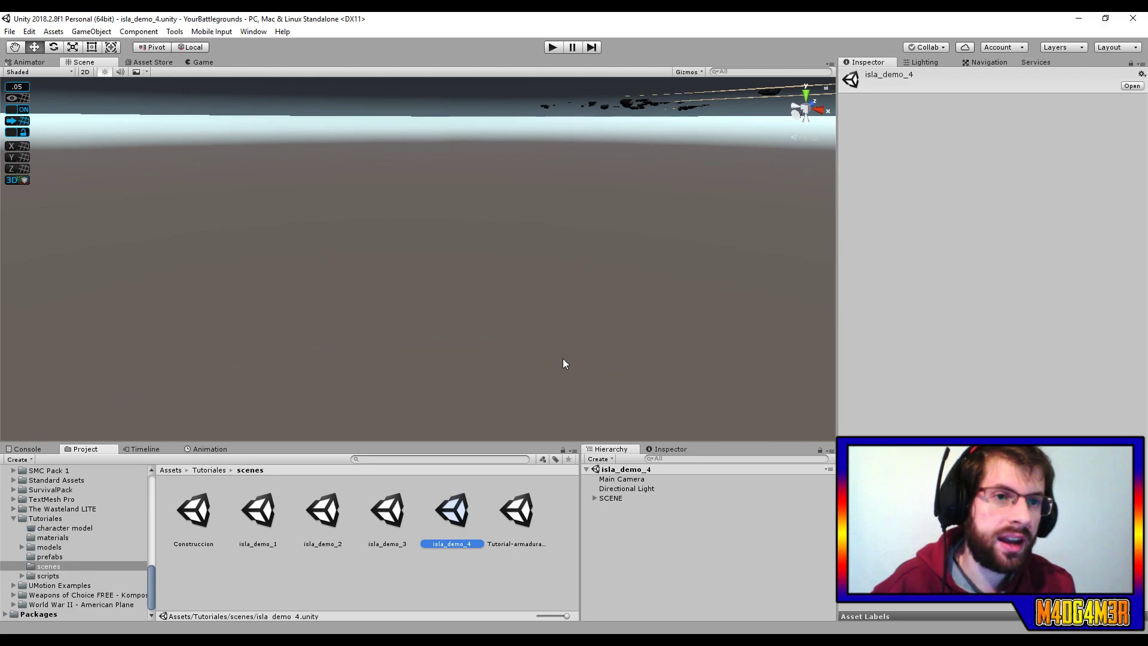
Step: Navigate the Scene view in toward the island's building
mouse_move(526, 175)
middle_down()
mouse_move(338, 186)
mouse_move(551, 137)
middle_up()
double_click(622, 479)
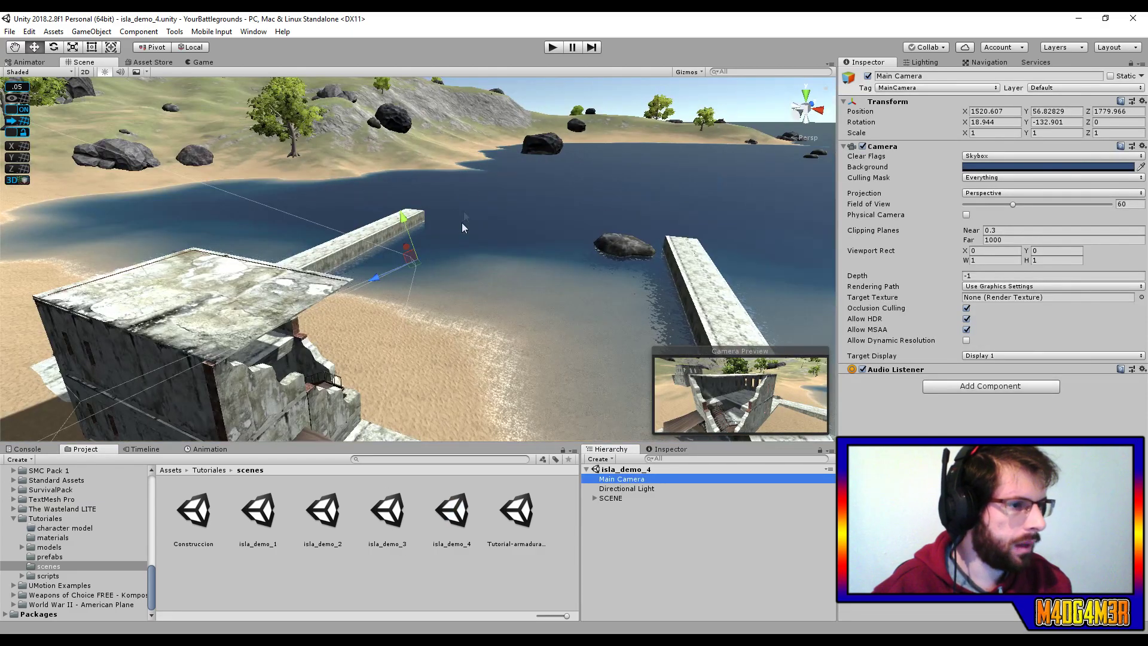
mouse_move(461, 223)
right_down()
mouse_move(536, 242)
mouse_move(433, 181)
right_up()
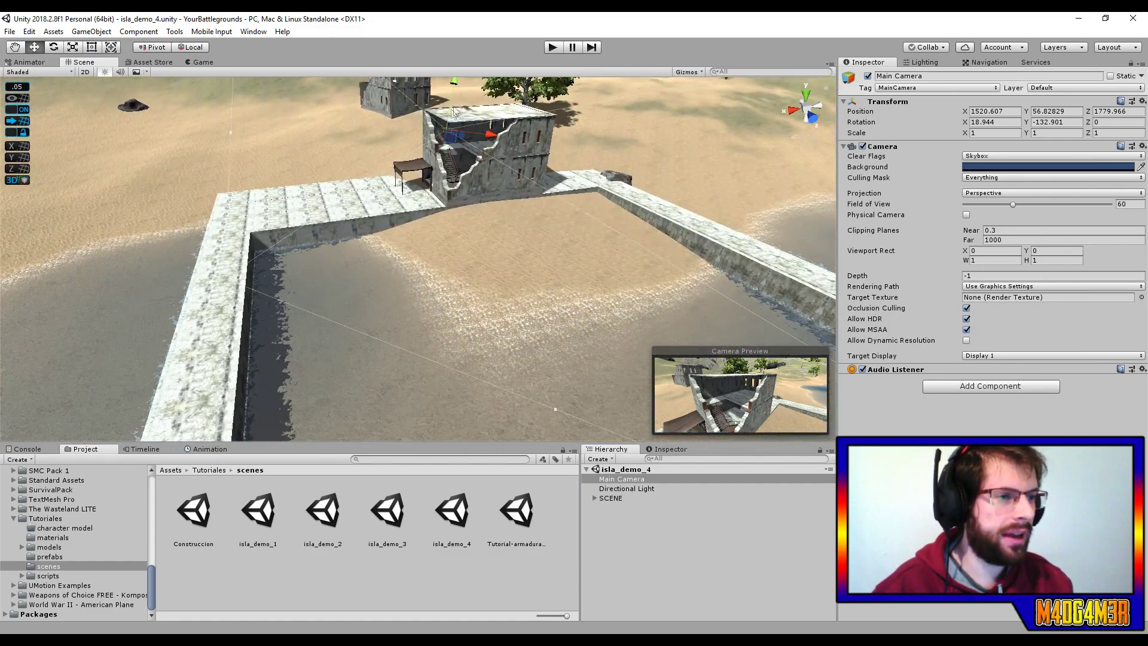
click(638, 488)
mouse_move(658, 316)
right_down()
mouse_move(574, 257)
mouse_move(538, 251)
right_up()
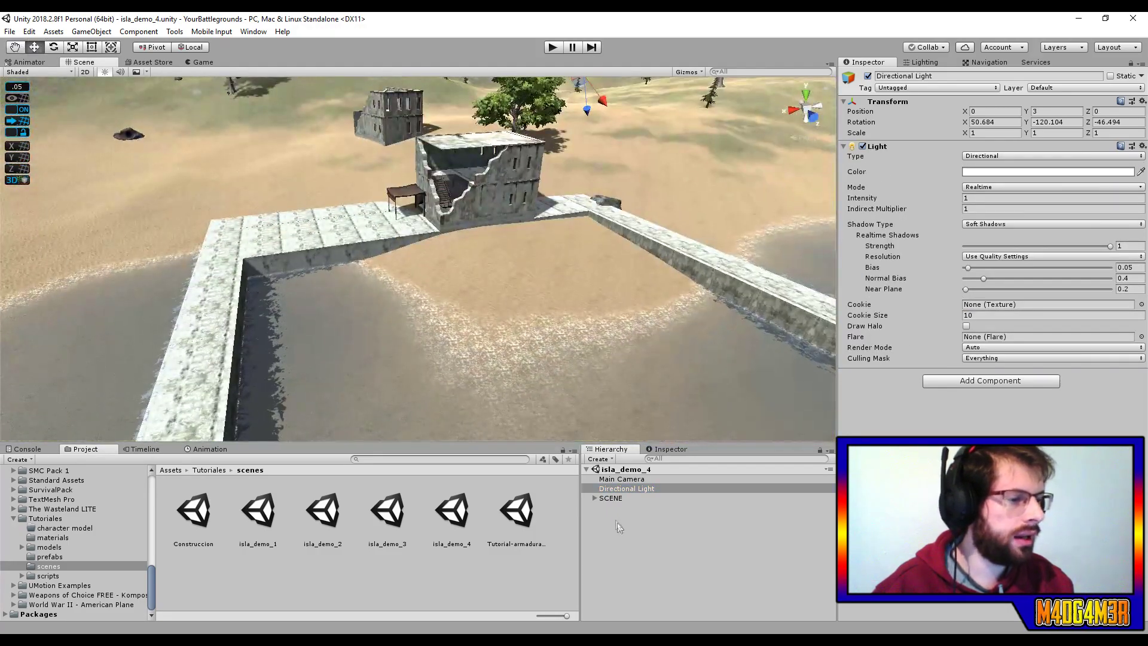
click(594, 497)
click(594, 496)
scroll(528, 178, up, 5)
mouse_move(528, 177)
middle_down()
mouse_move(528, 258)
mouse_move(385, 252)
middle_up()
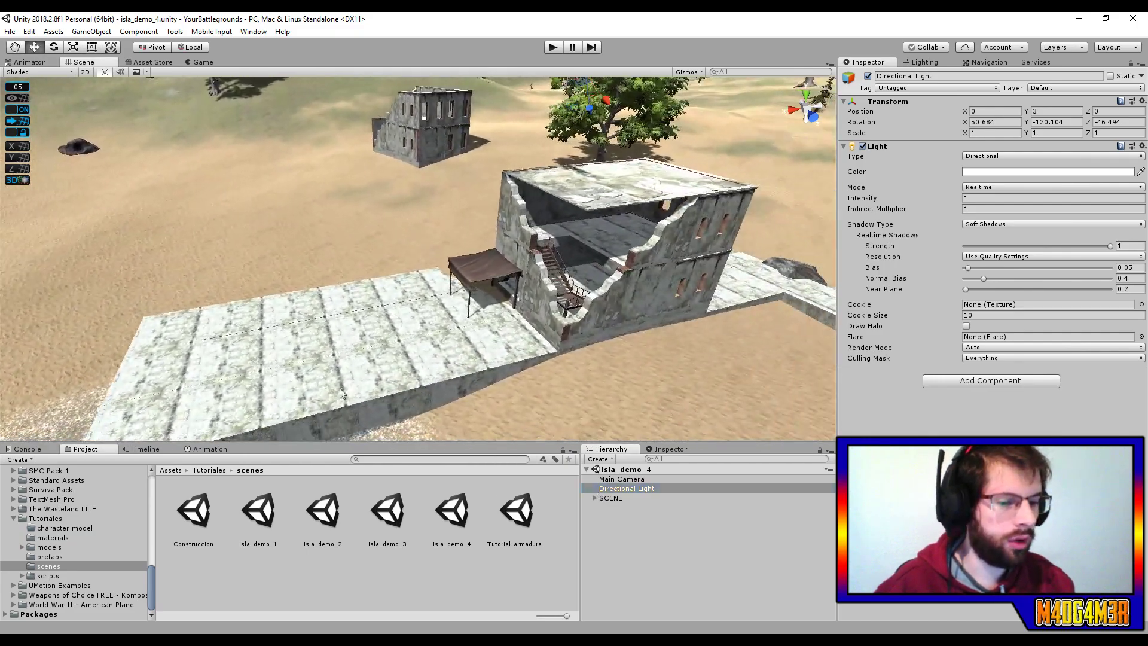
Step: Drag the Game prefab from the prefabs folder into the isla_demo_4 Hierarchy
click(50, 556)
drag(263, 517, 636, 475)
click(595, 479)
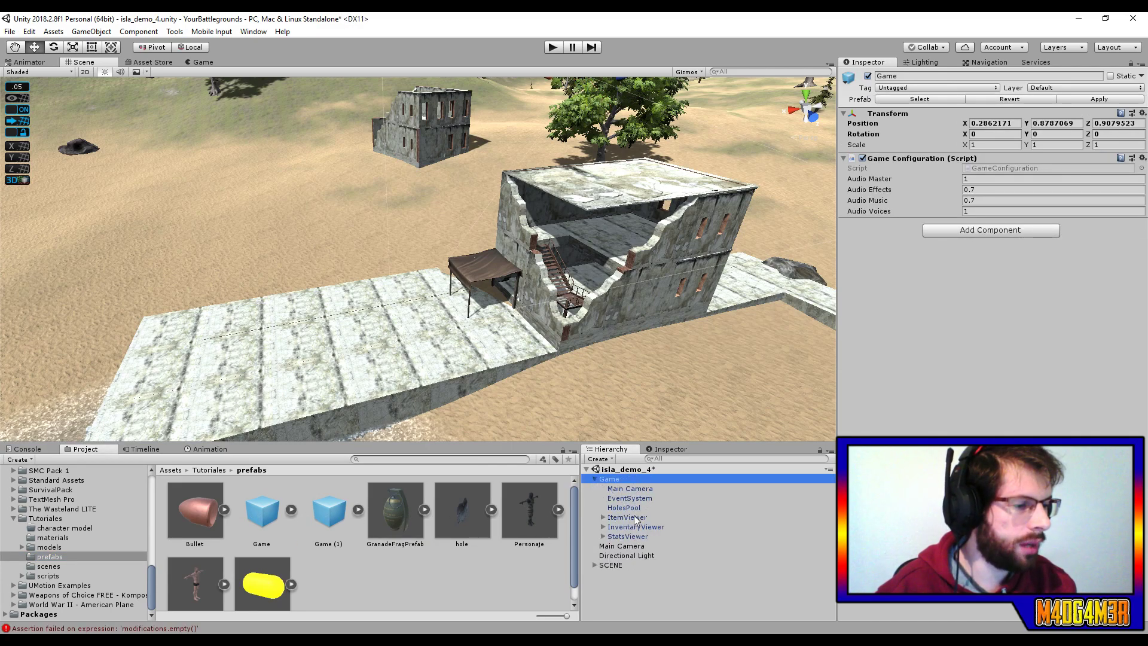
click(595, 479)
click(627, 489)
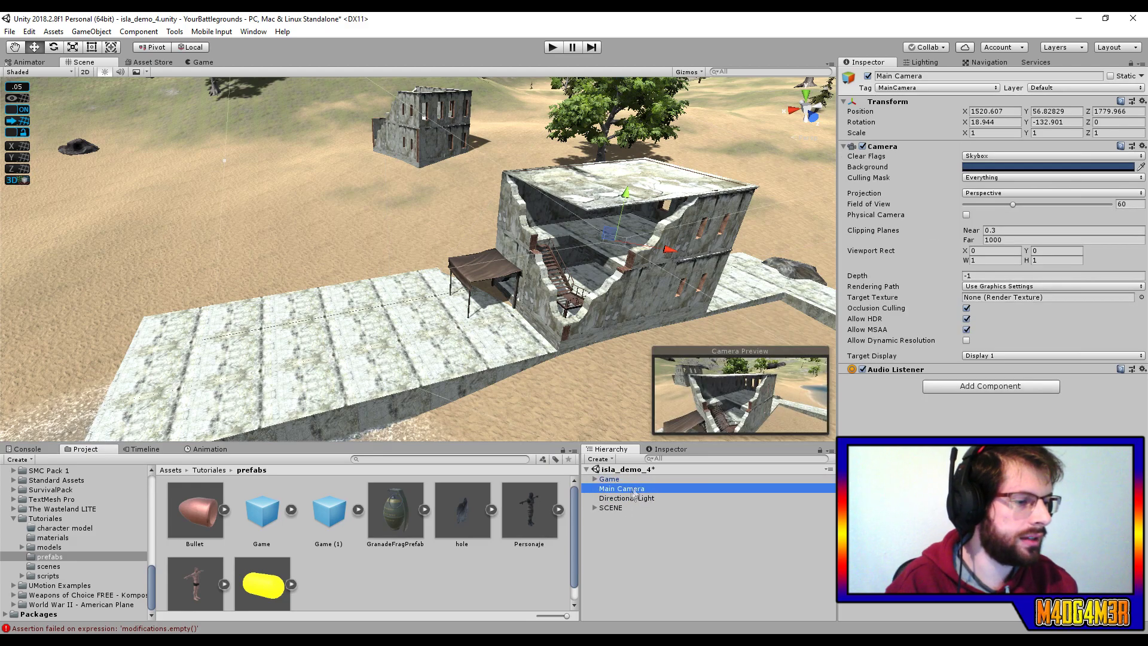
Step: Delete the extra standalone Main Camera and clear the Console errors
key(Delete)
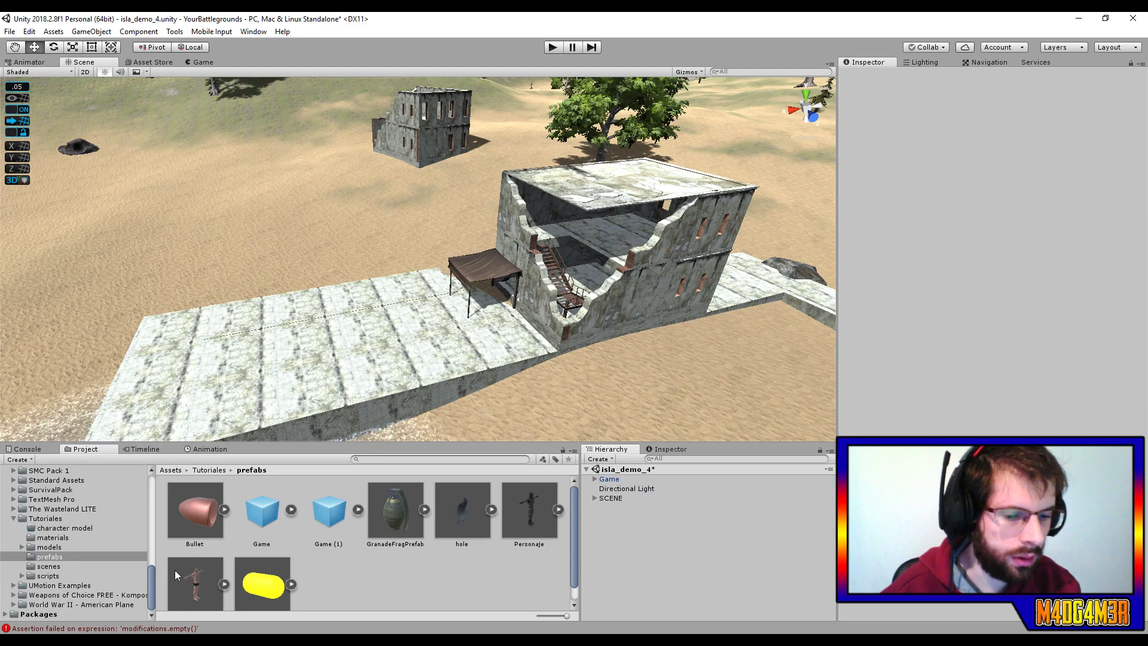
click(107, 628)
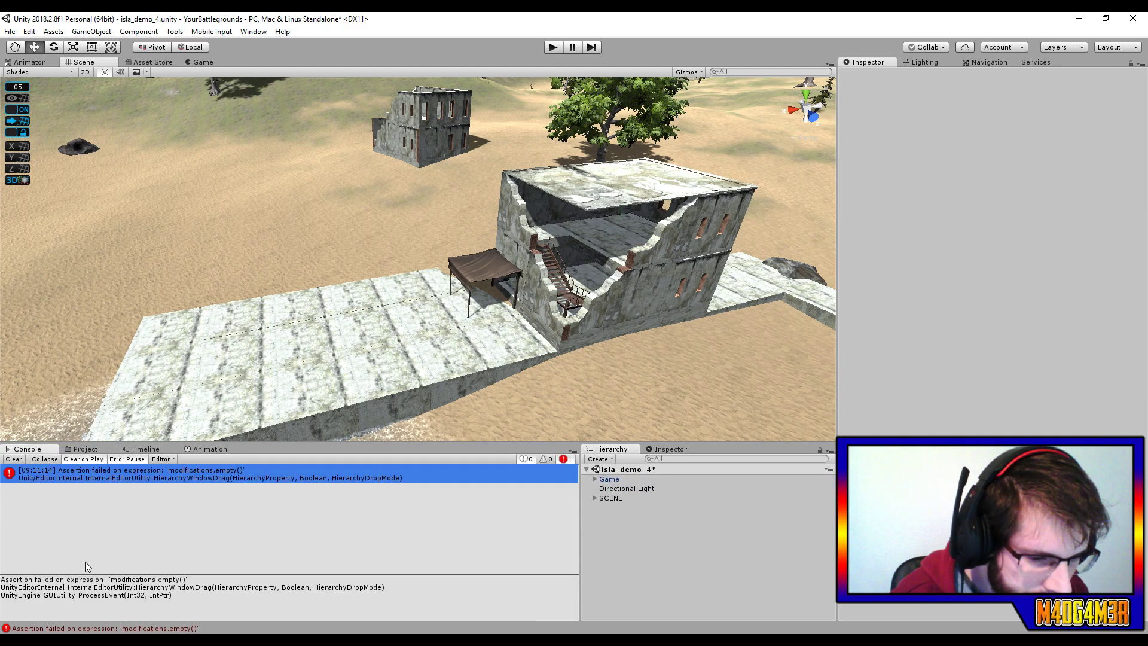
click(14, 459)
Step: Place the Personaje 1 prefab onto the stone platform beside the building
click(83, 448)
right_drag(504, 232, 451, 475)
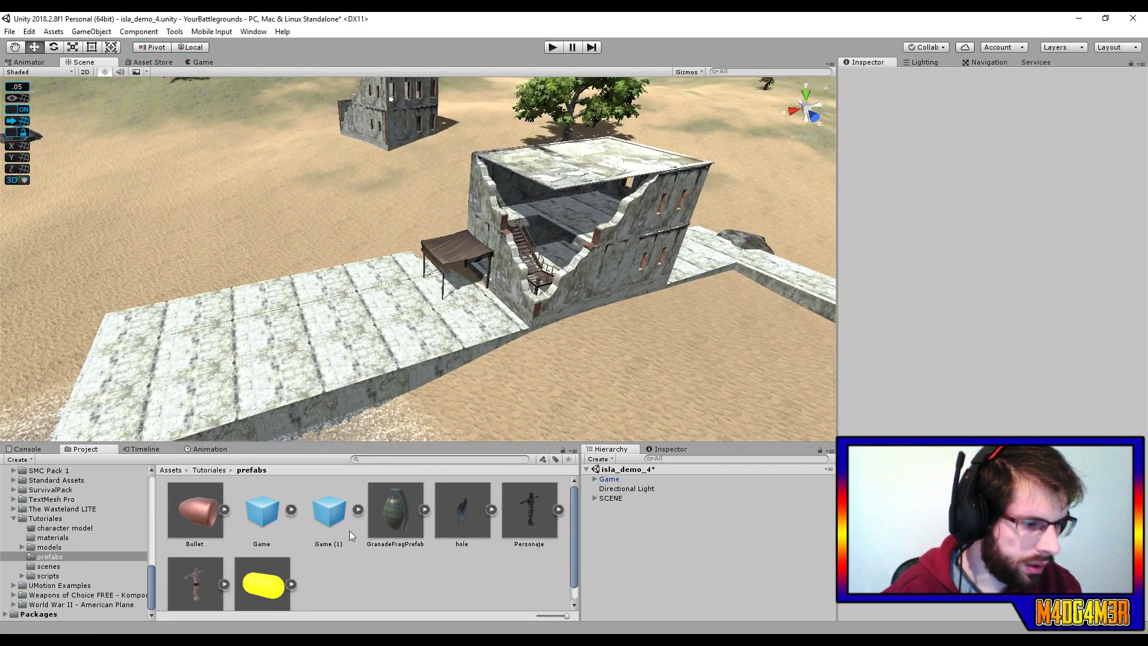
scroll(209, 562, down, 1)
drag(199, 570, 394, 327)
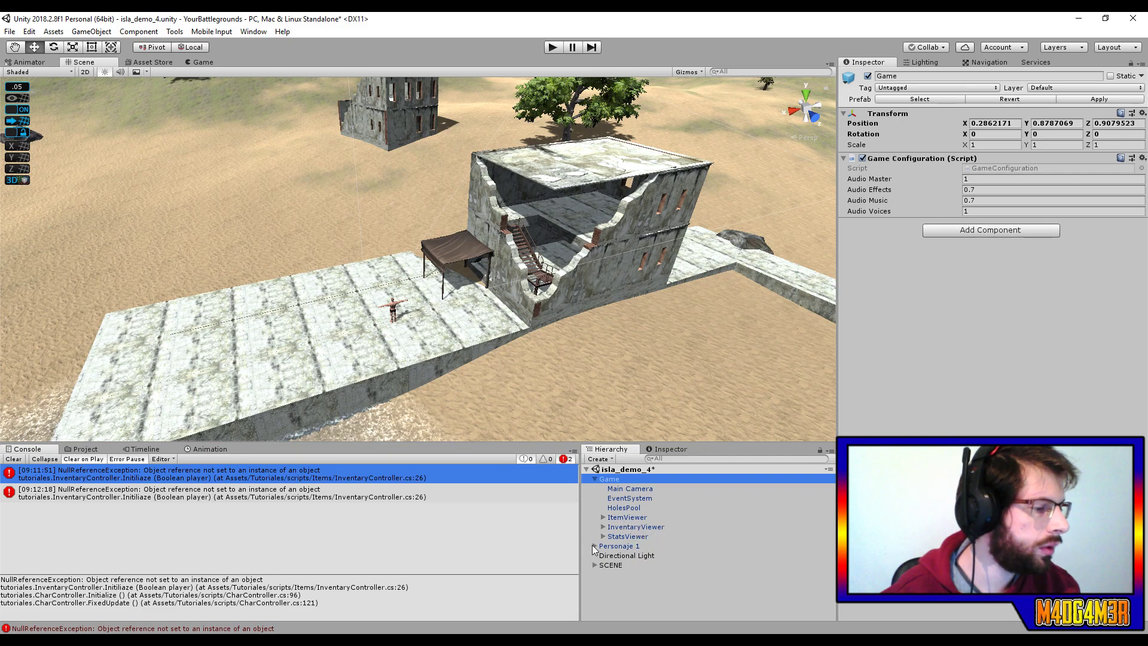
Step: Assign ItemViewer and InventaryViewer to Personaje 1's Inventory Controller, then enter Play mode
click(619, 546)
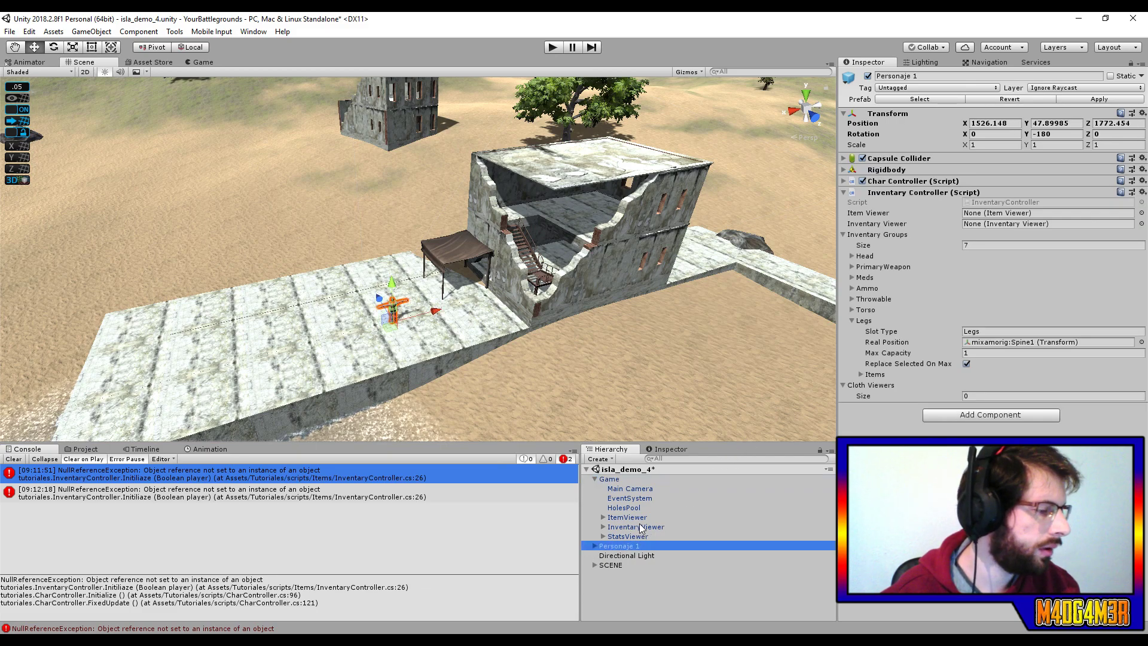
drag(638, 522, 1029, 218)
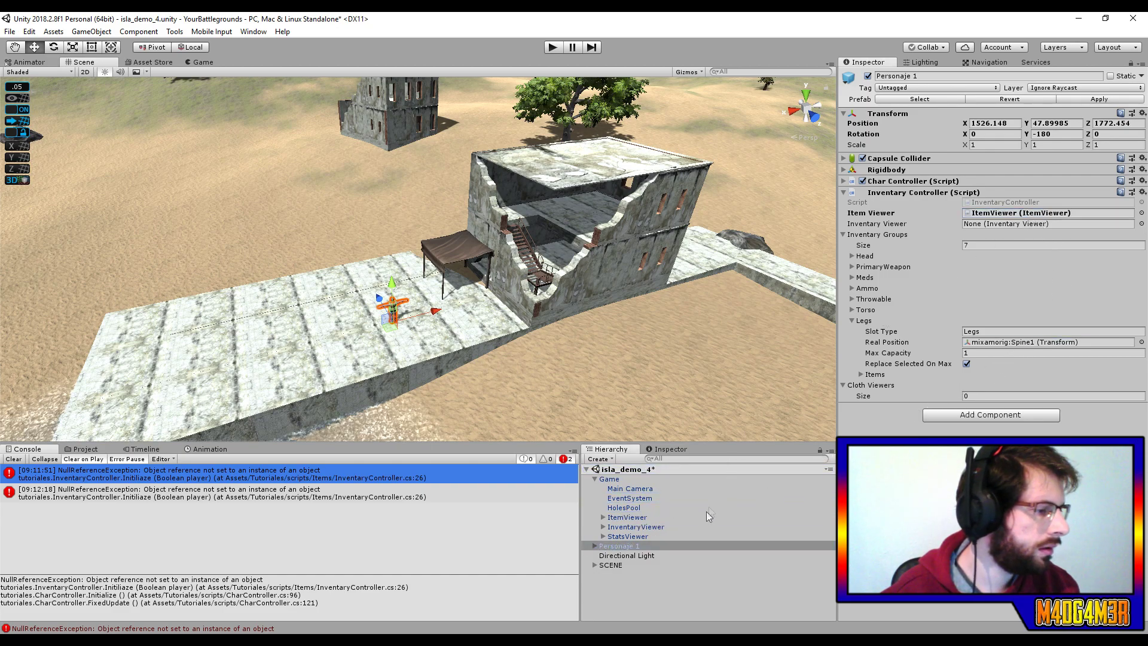
drag(647, 529, 1062, 225)
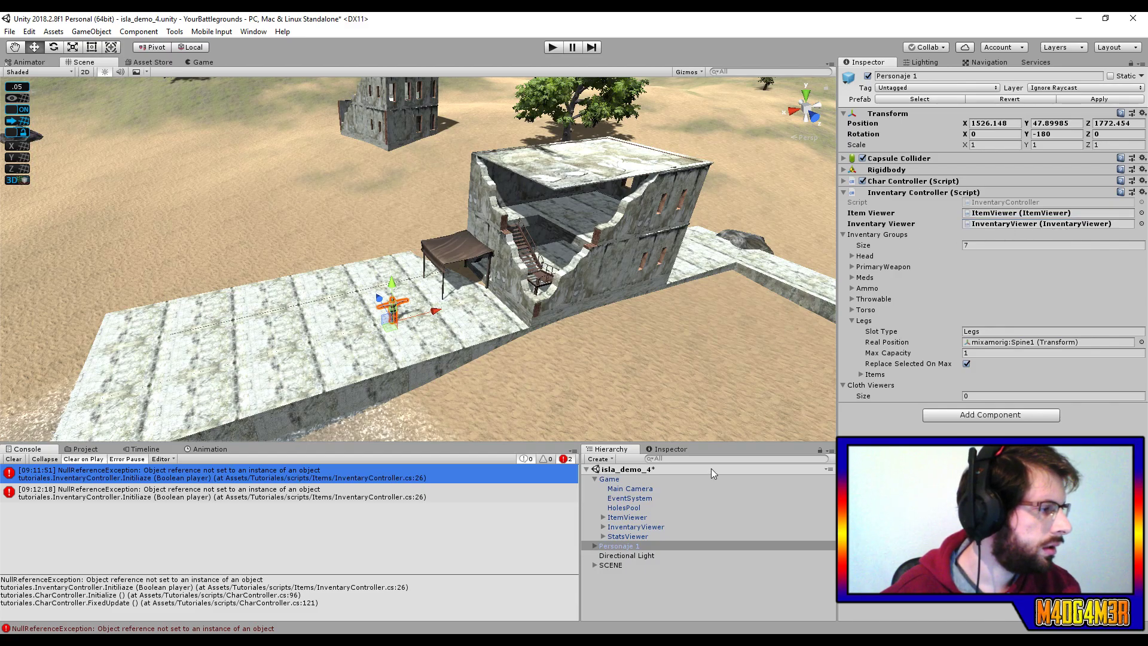
click(553, 48)
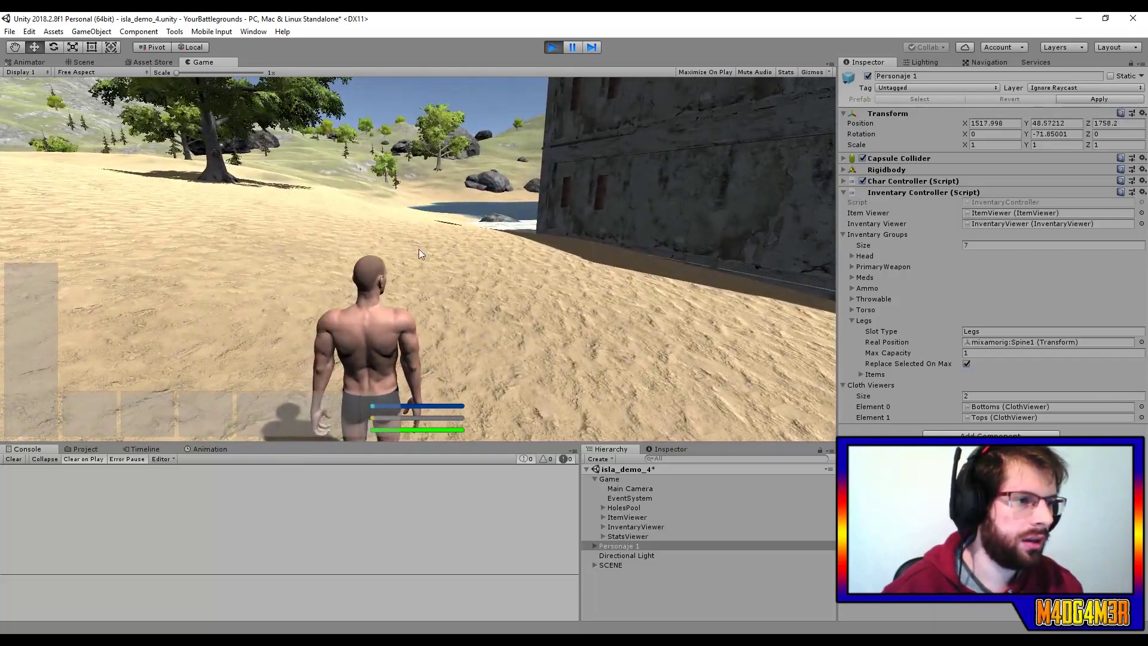
Step: Run the character forward with W toward the building, turning the camera along the way
key(w)
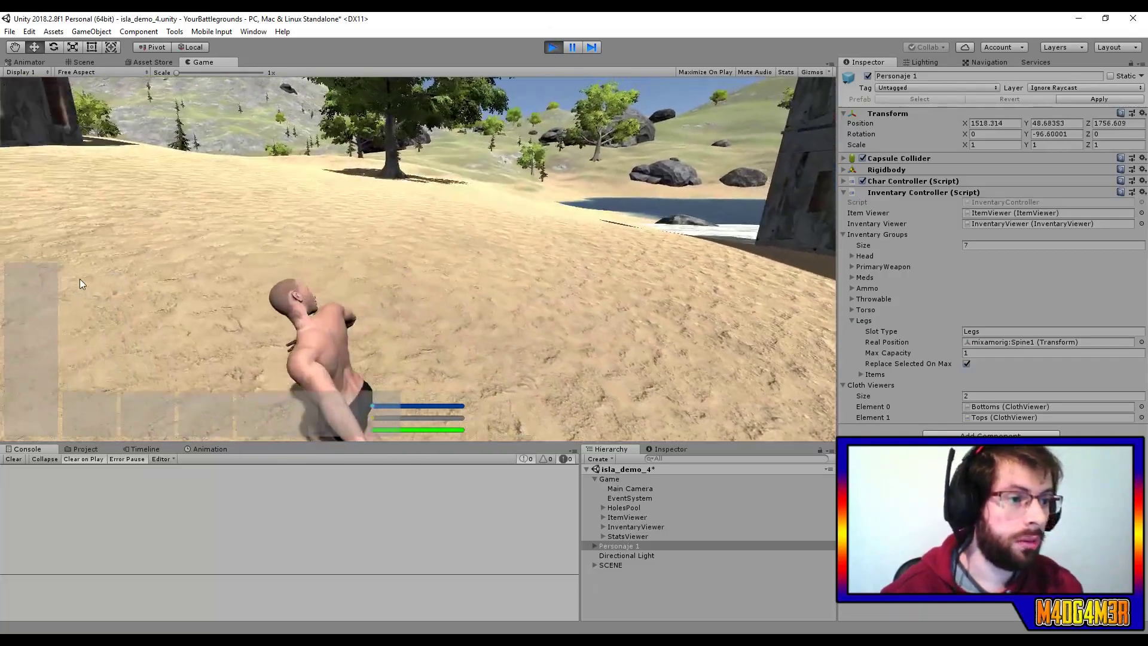
key(w)
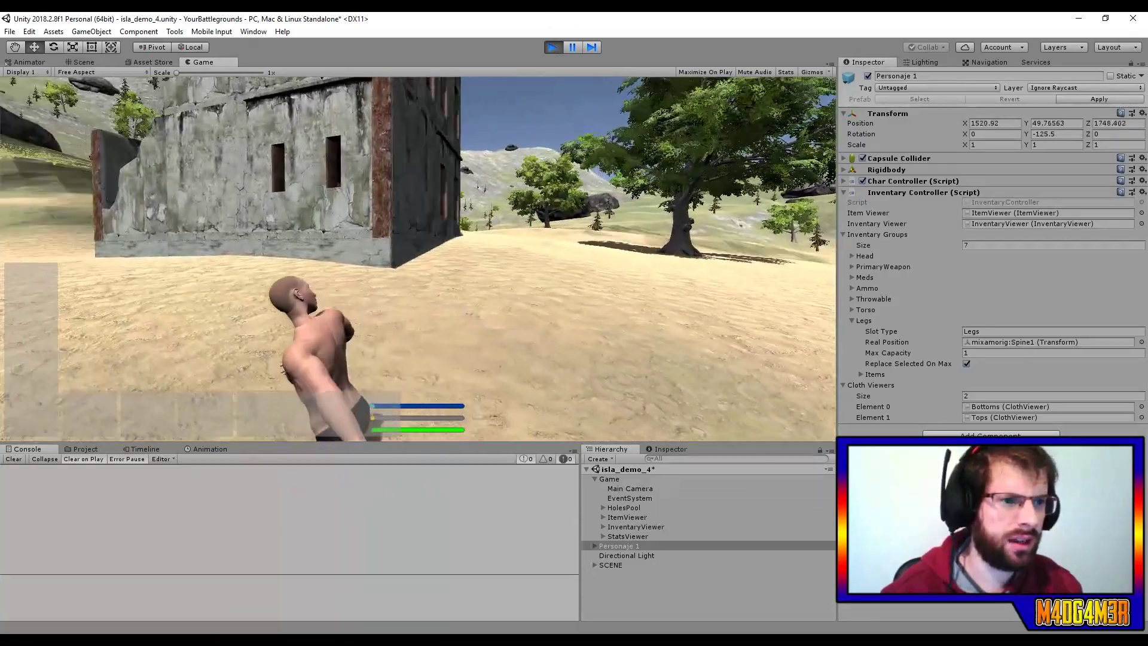
key(w)
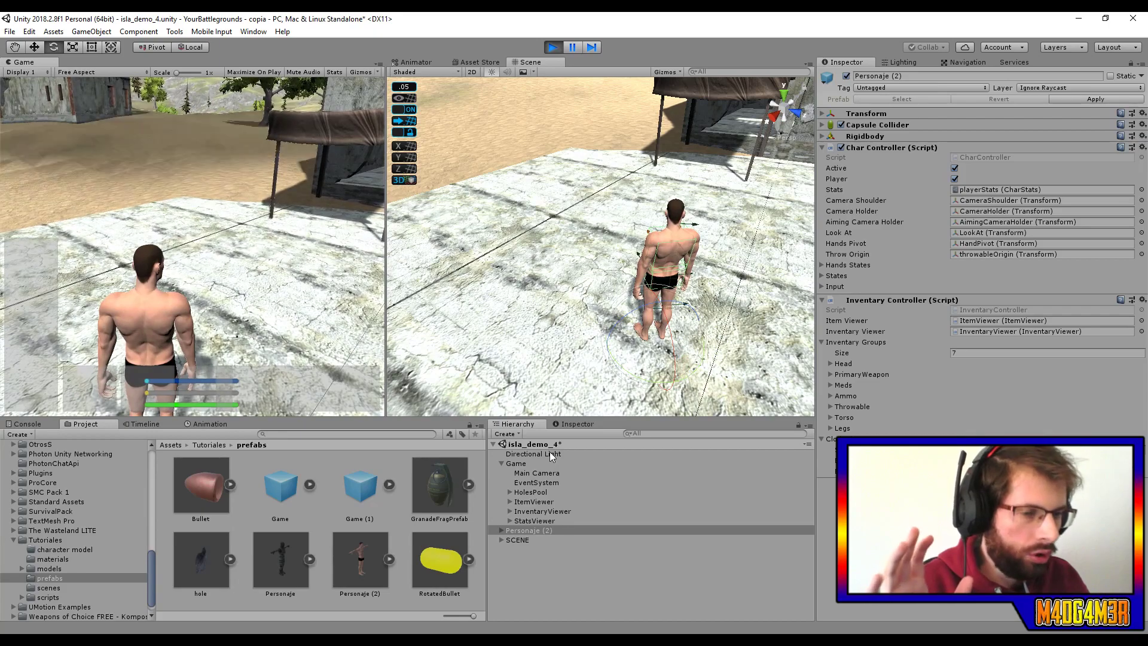
Step: Change Main Camera's near clipping plane from 0.01 to 0.3, then walk toward the hill ruins
click(541, 472)
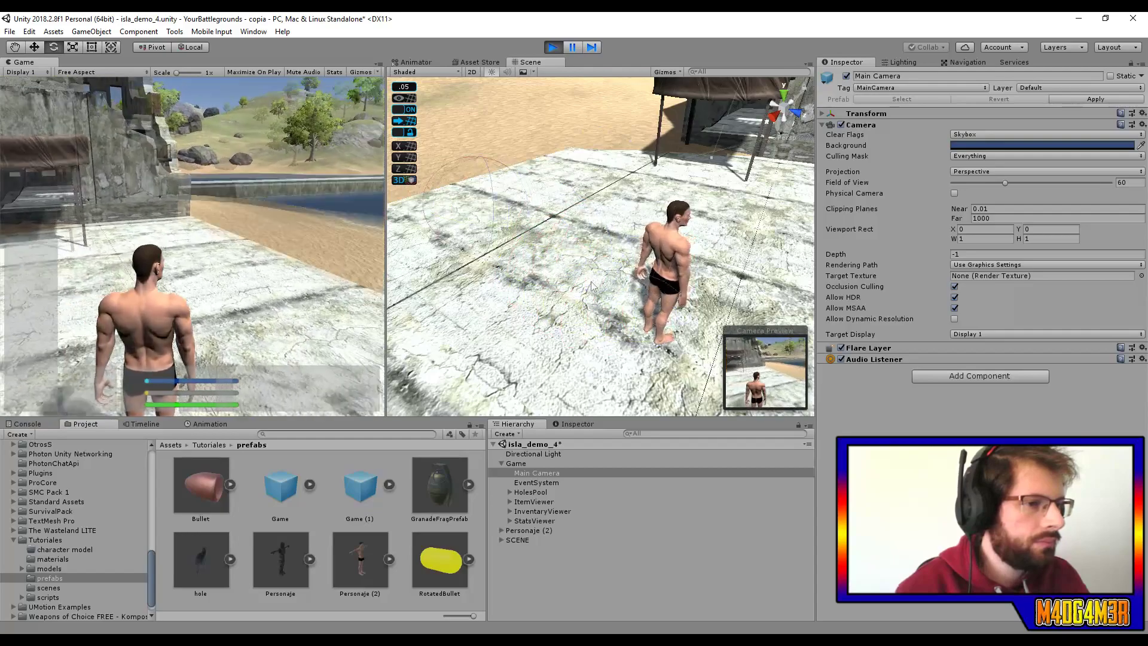
click(984, 208)
double_click(984, 209)
text(0.3)
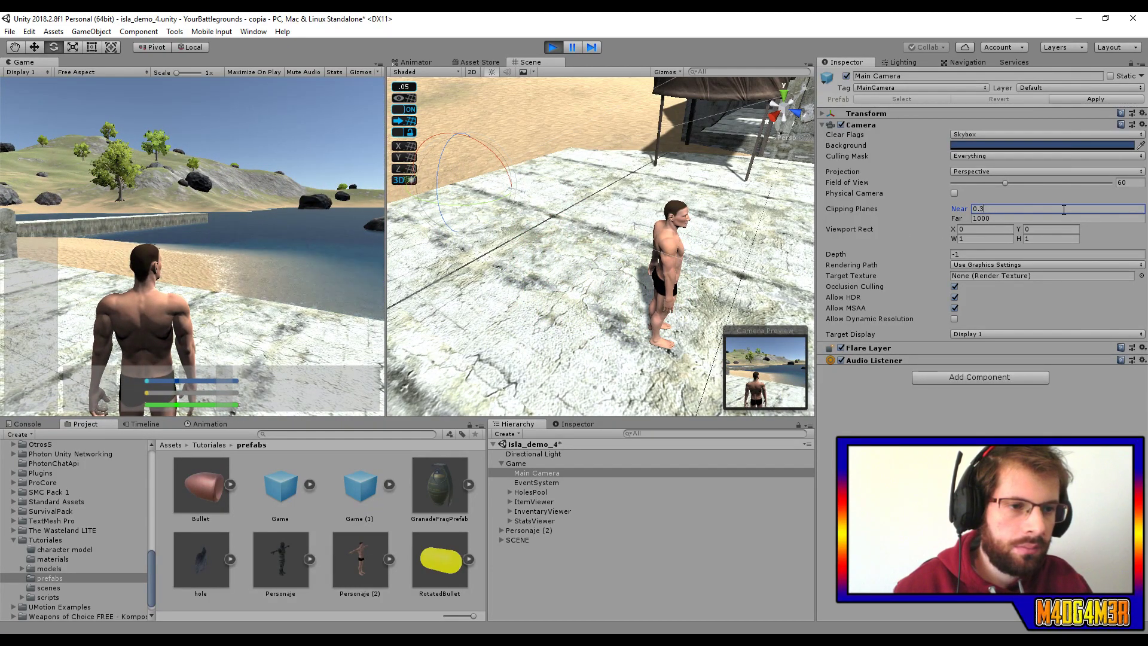
key(Return)
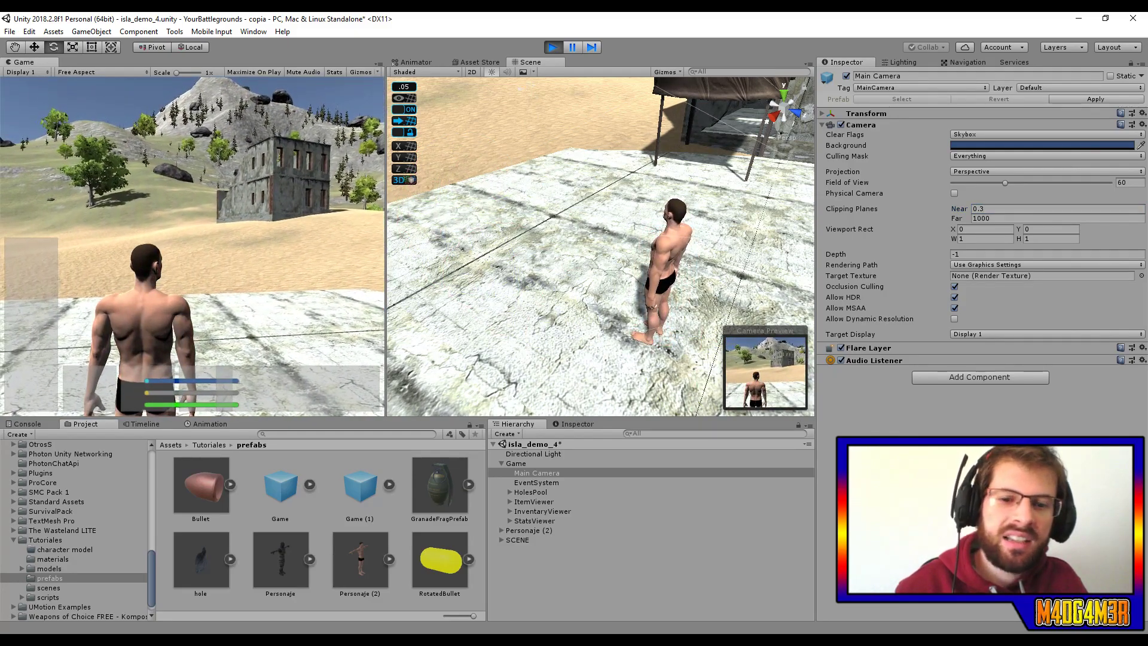
key(w)
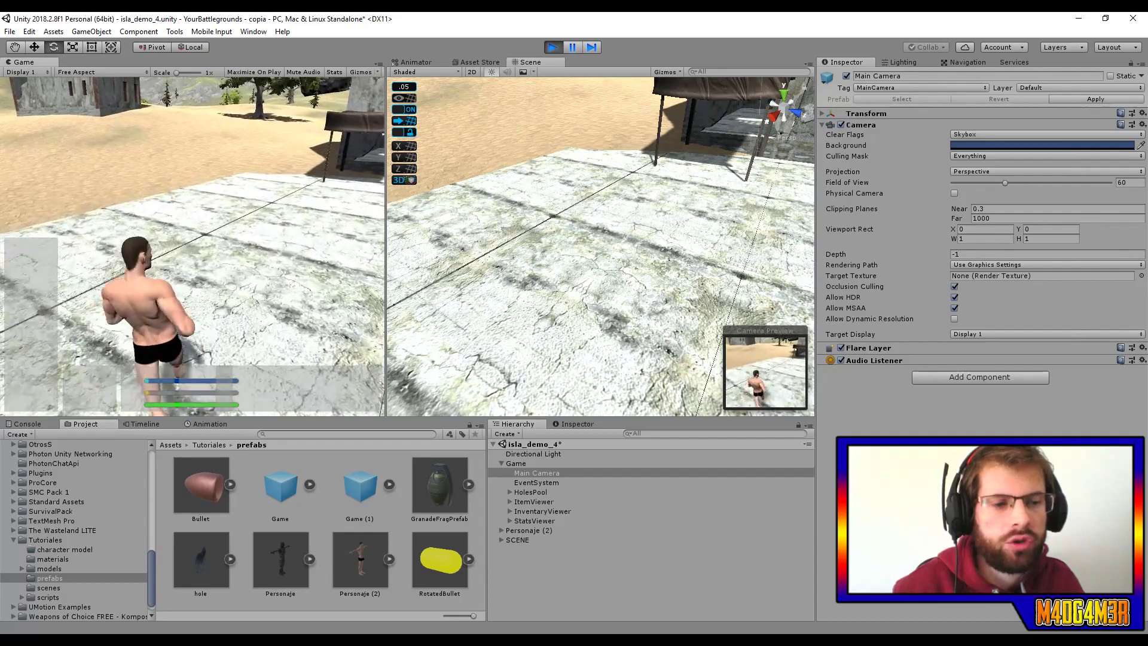
Step: Walk the character toward the building, then the beach, and back past the tent
key(w)
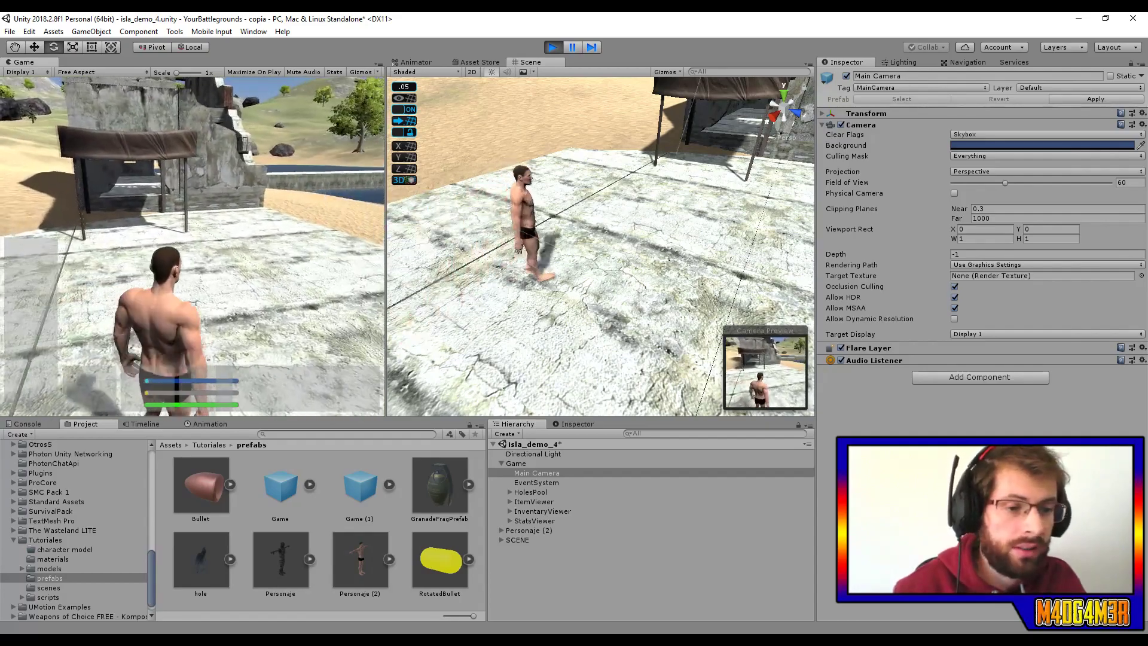
key(w)
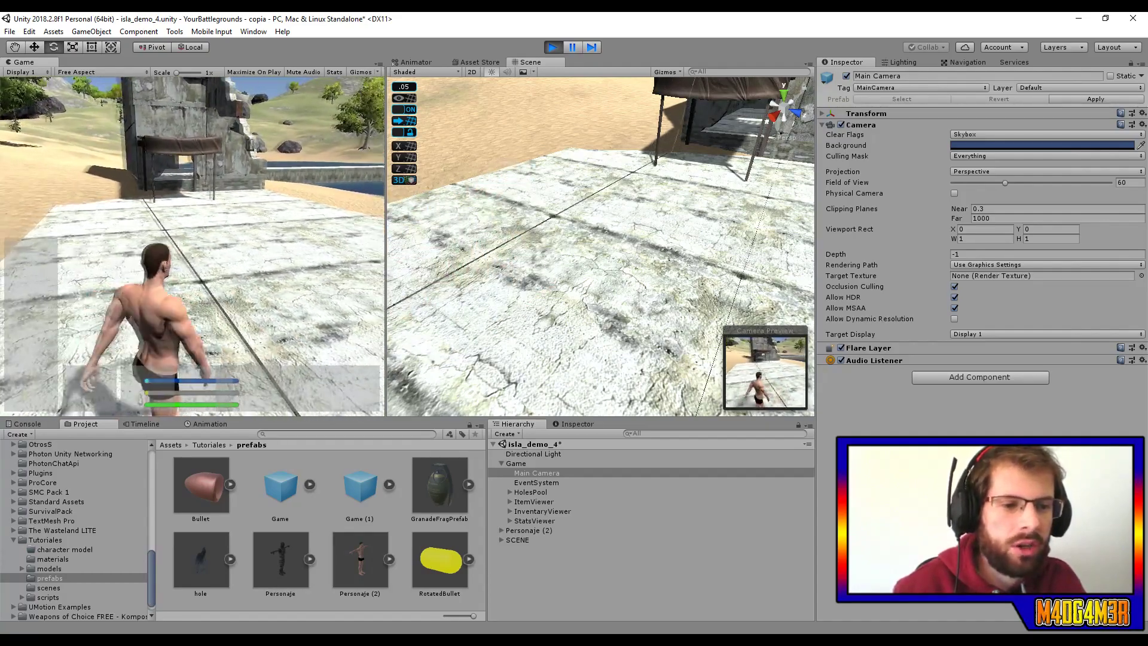
key(w)
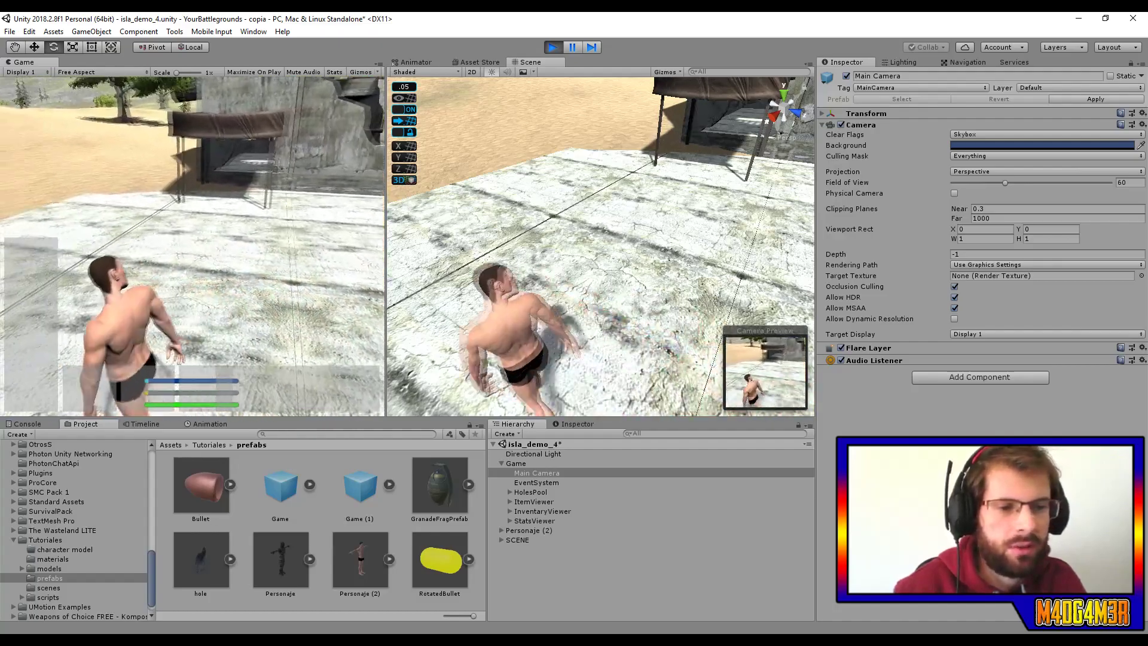
key(w)
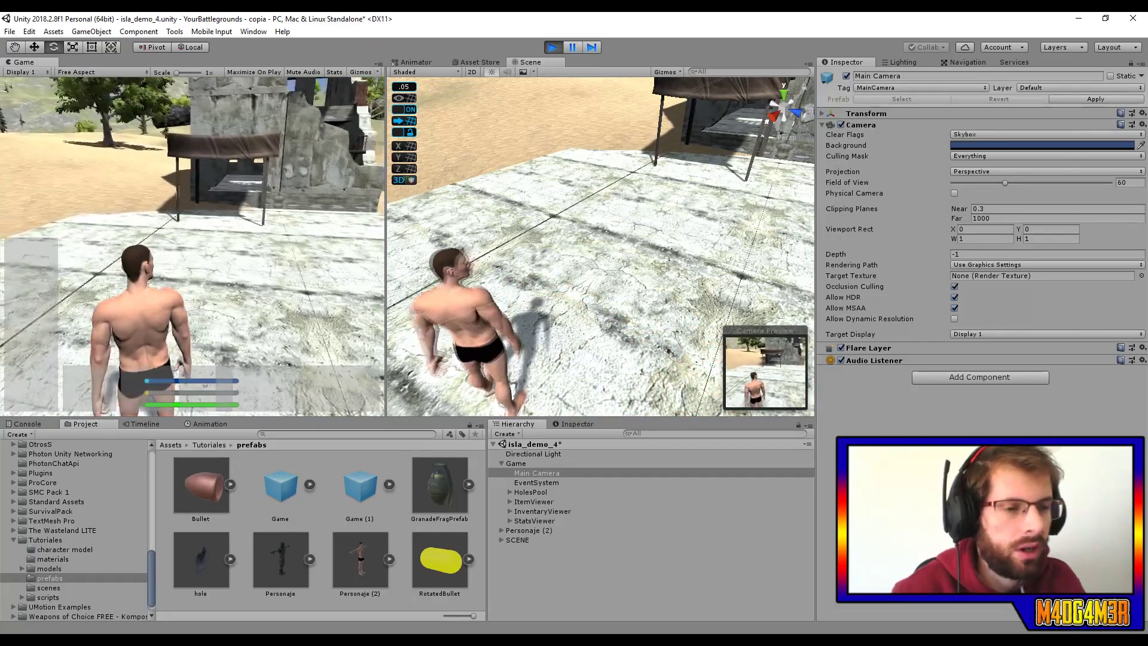
key(w)
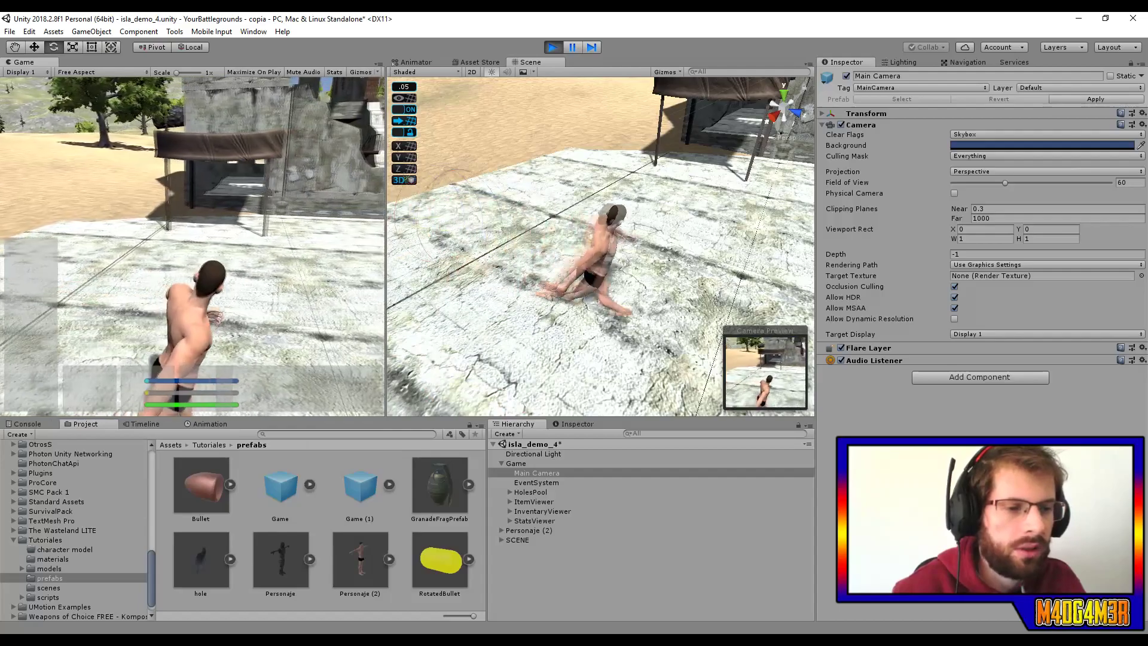
Step: Walk the character up to the tent, turn toward the ruins, and exit play mode
key(w)
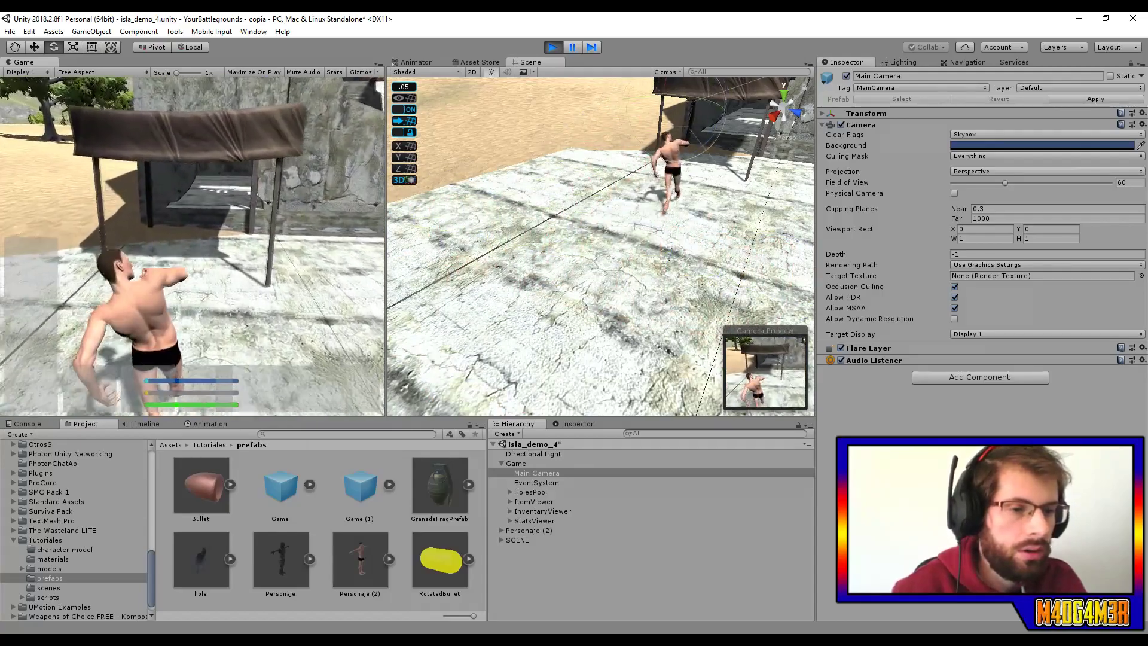
key(w)
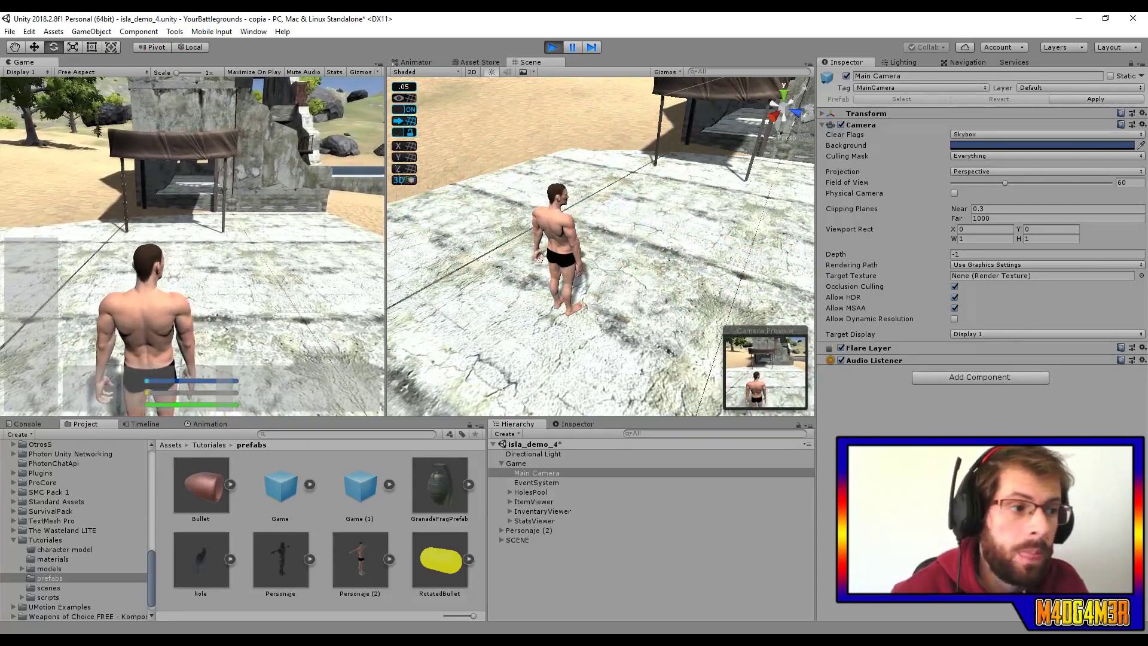
key(w)
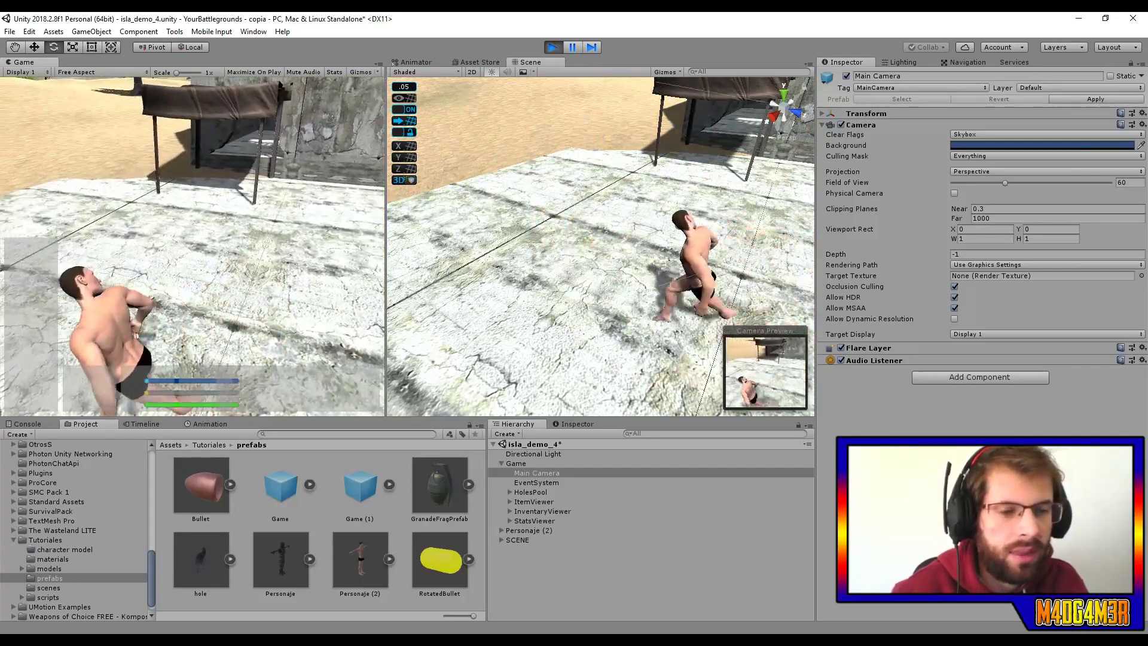
key(Escape)
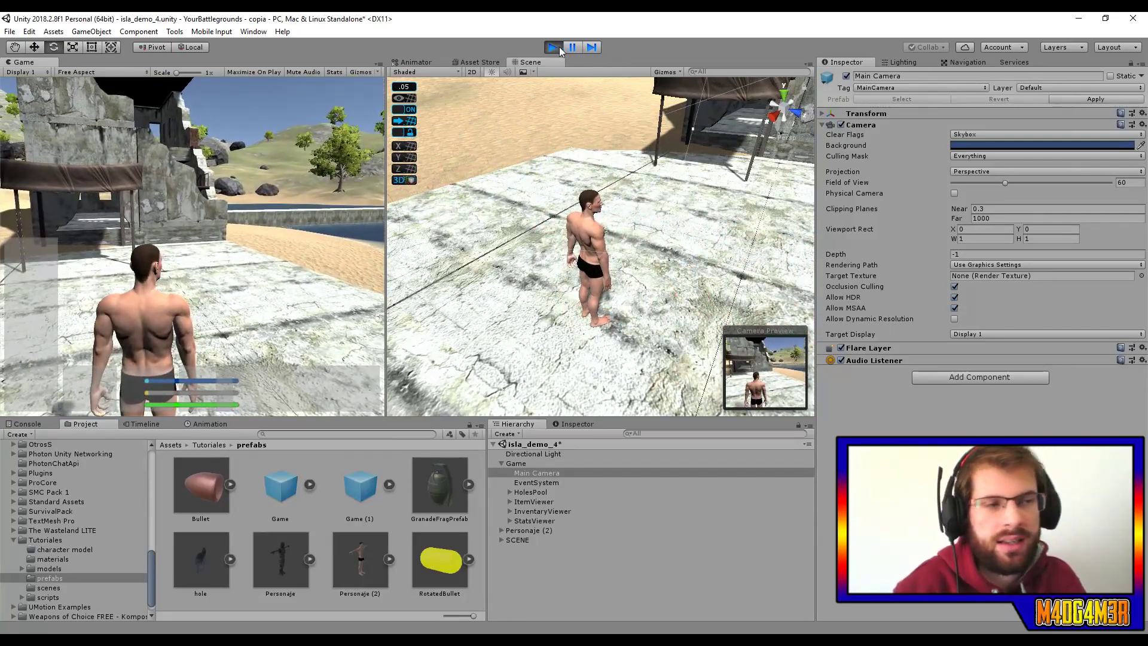
click(554, 48)
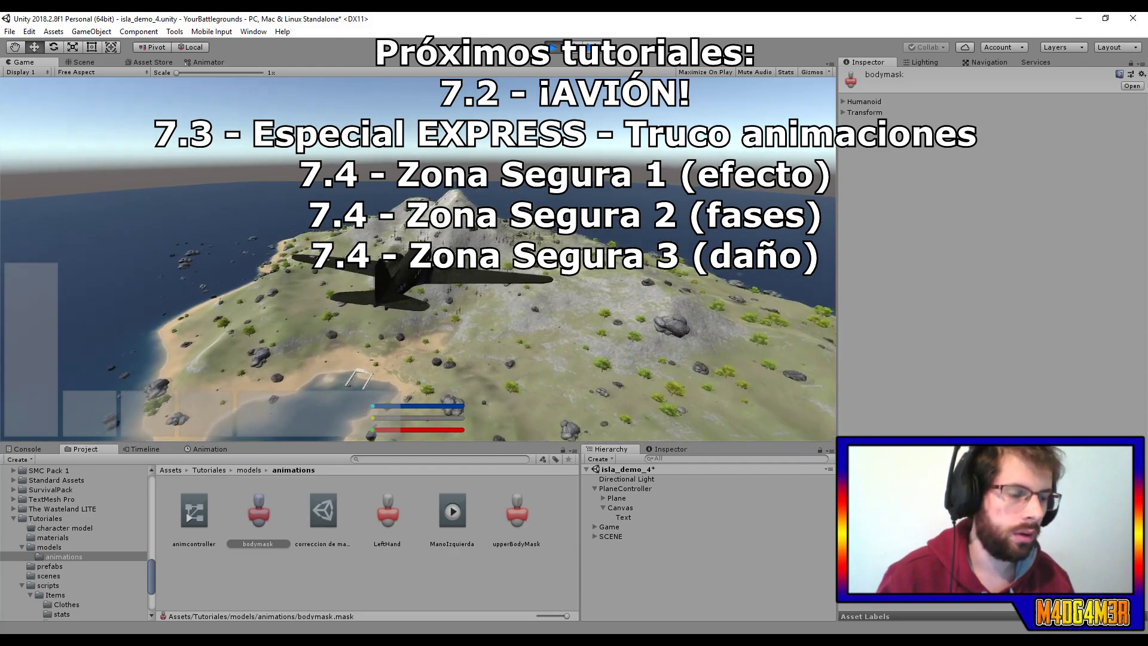
Step: Jump the character out of the plane with Space to parachute onto the island
key(space)
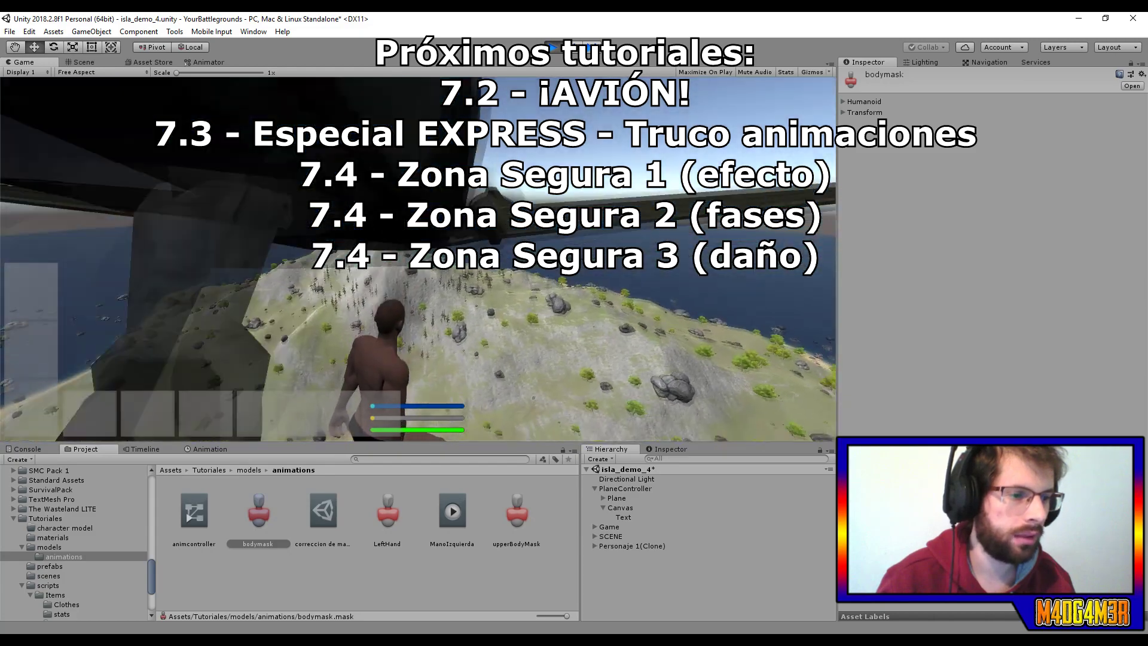